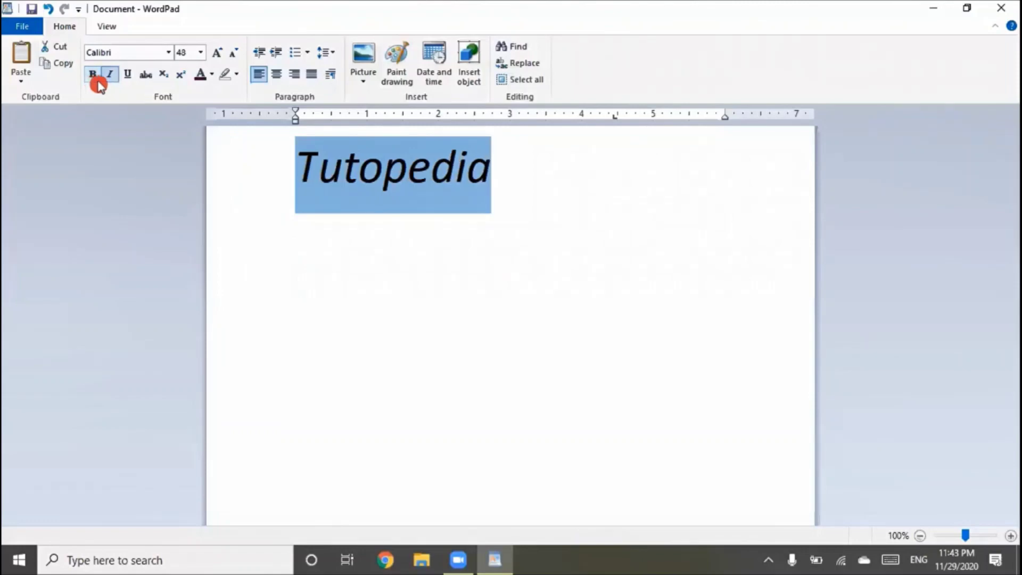
Remove the italic formatting from the word Tutopedia.
click(110, 77)
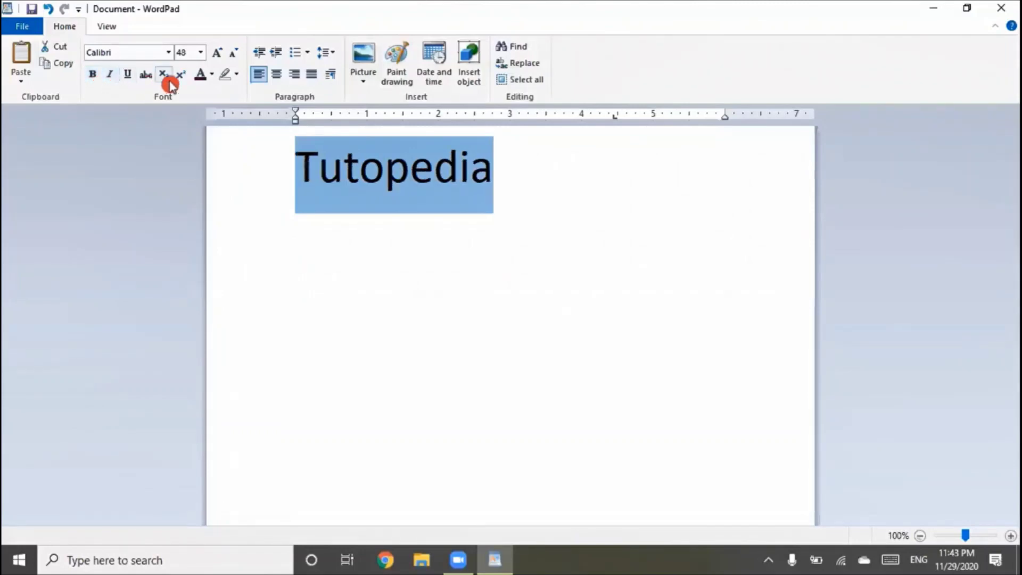
click(142, 83)
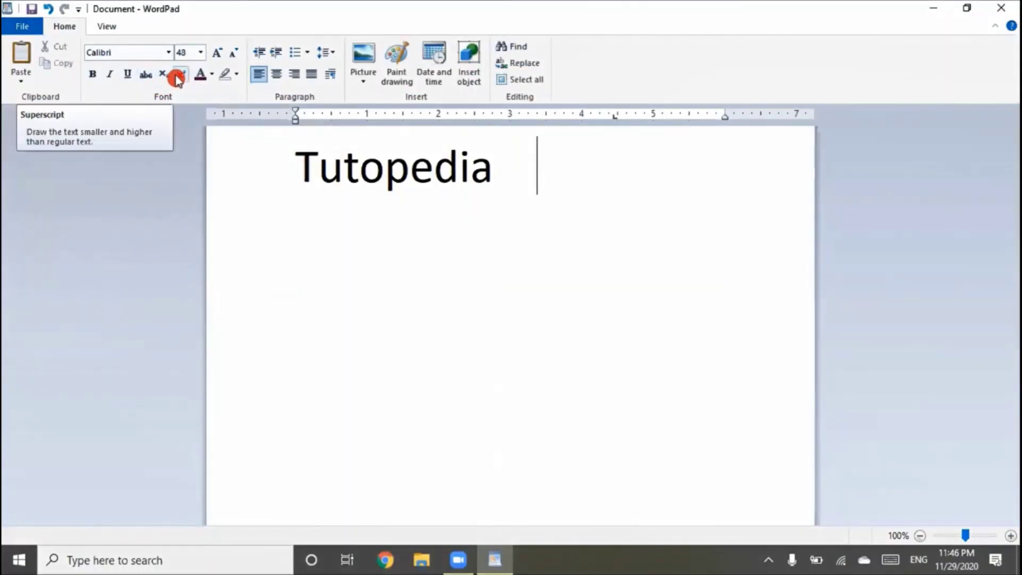
Write x with a superscript 2 on the same line, after Tutopedia.
click(177, 79)
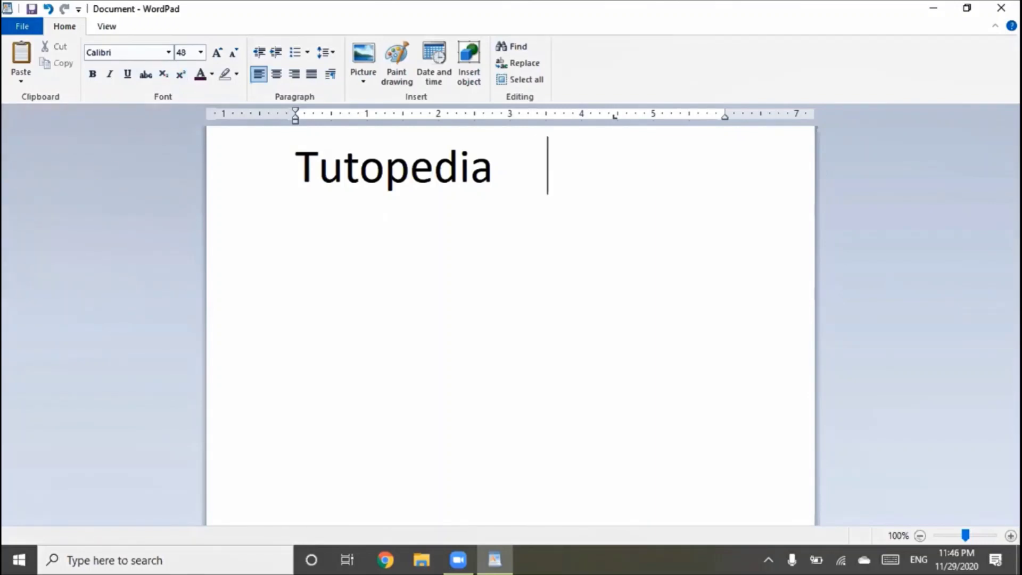
text(x)
click(161, 86)
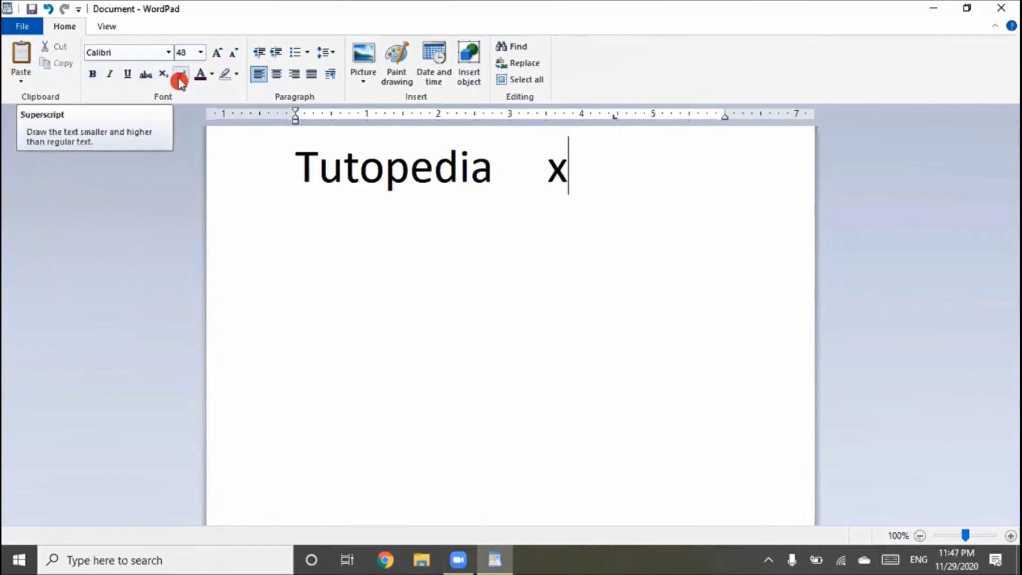
click(180, 79)
text(2)
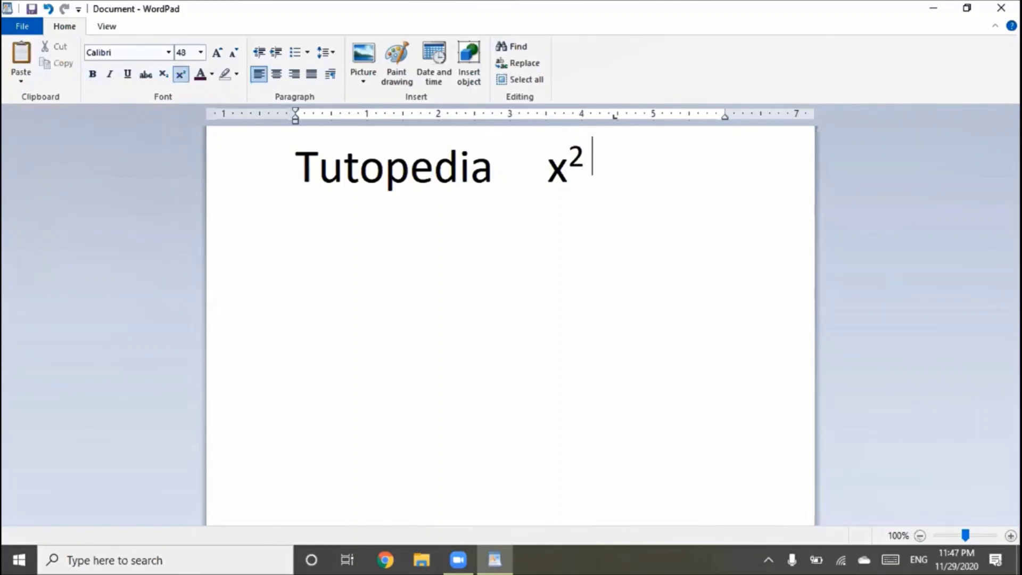
Return to normal text after the superscript and write log with a subscript 10.
click(179, 82)
text(log)
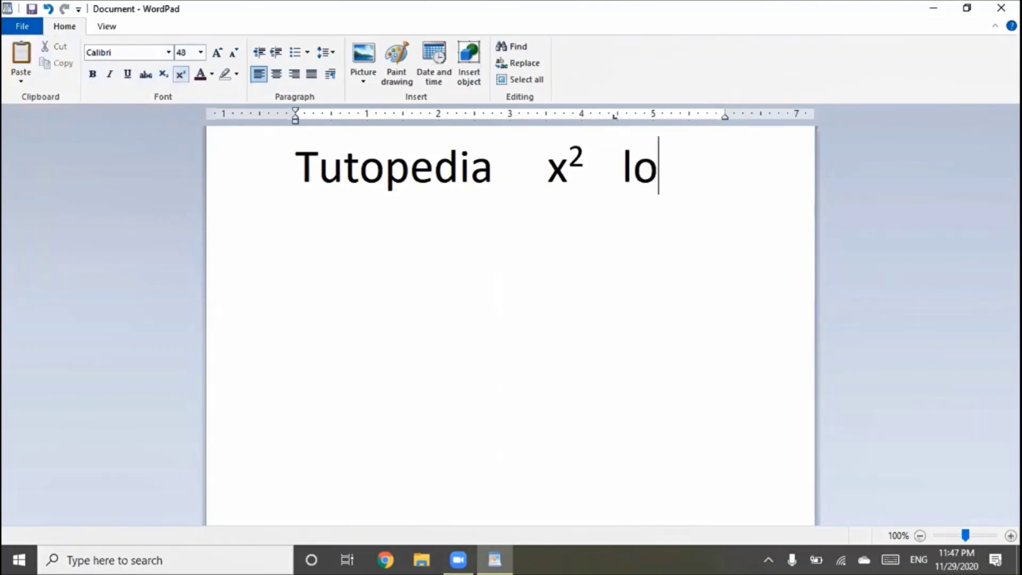
click(164, 77)
text(10)
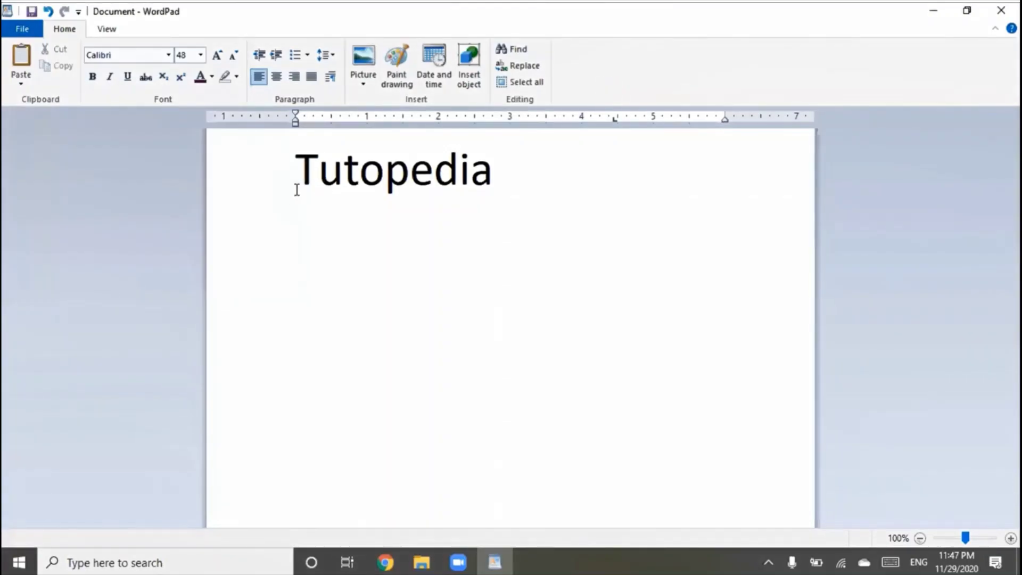
Highlight the word Tutopedia in yellow.
click(502, 156)
double_click(502, 156)
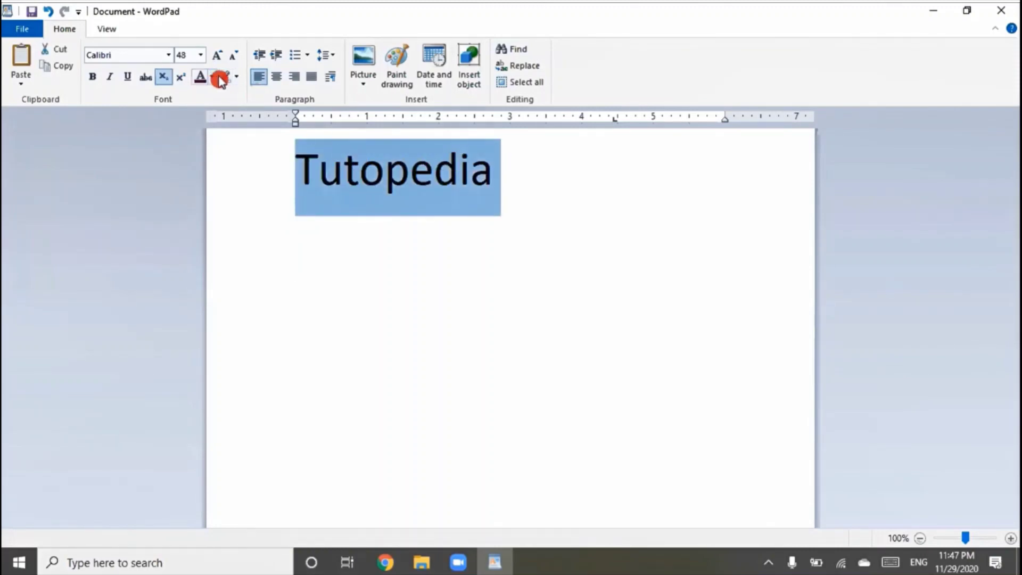
click(240, 79)
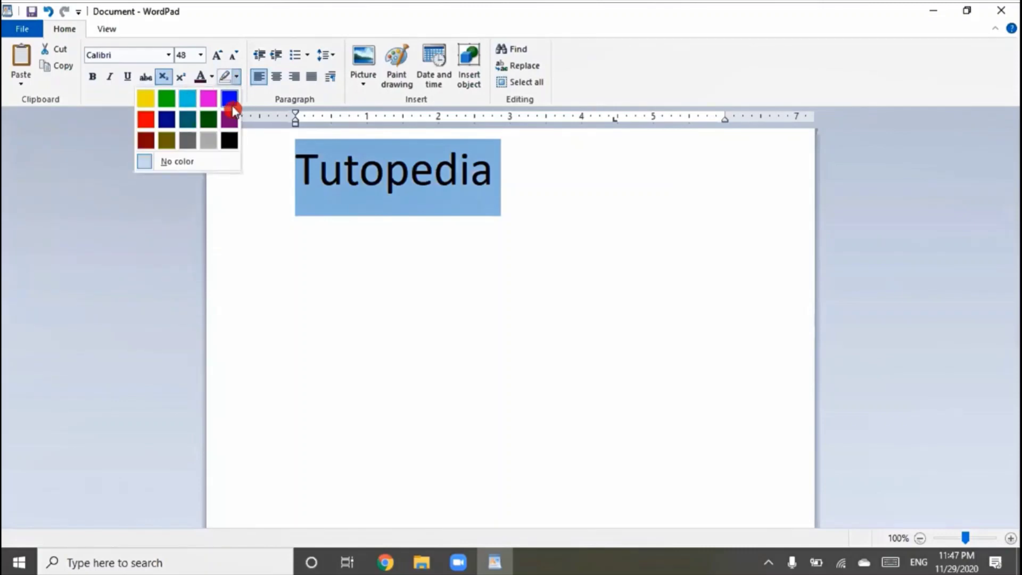
click(161, 102)
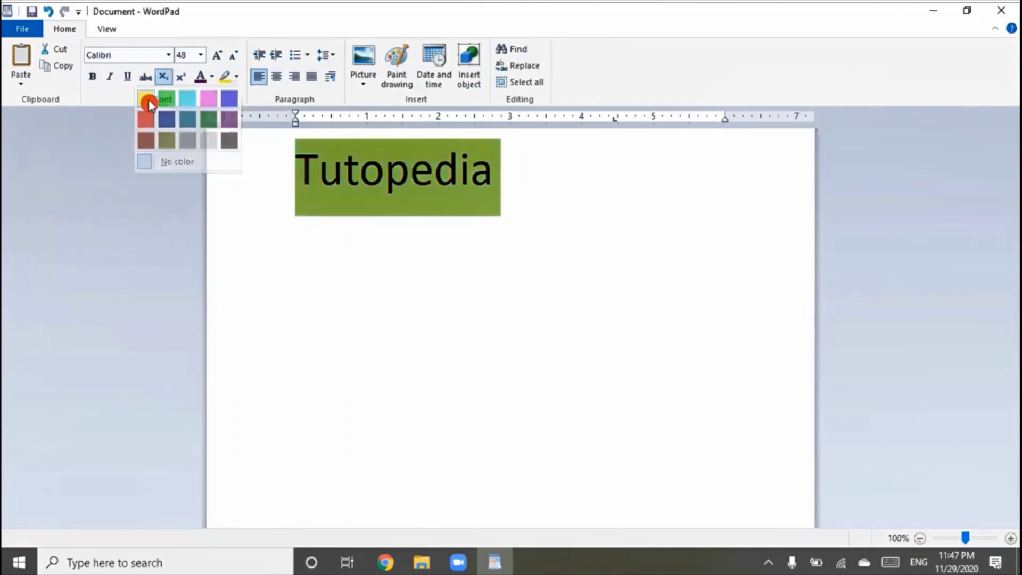
click(548, 170)
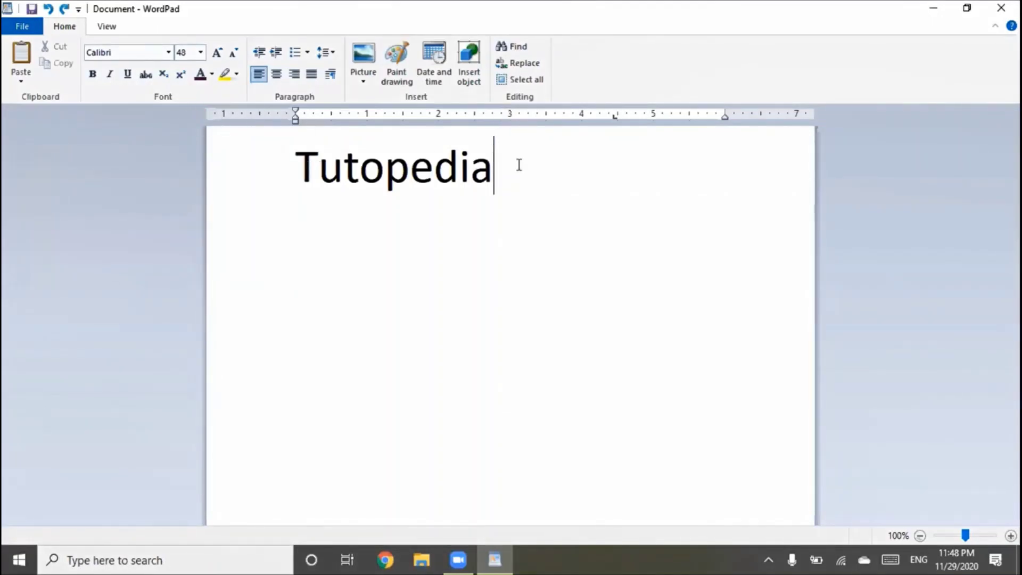
Change the text color of Tutopedia to blue from the color palette.
drag(507, 165, 308, 165)
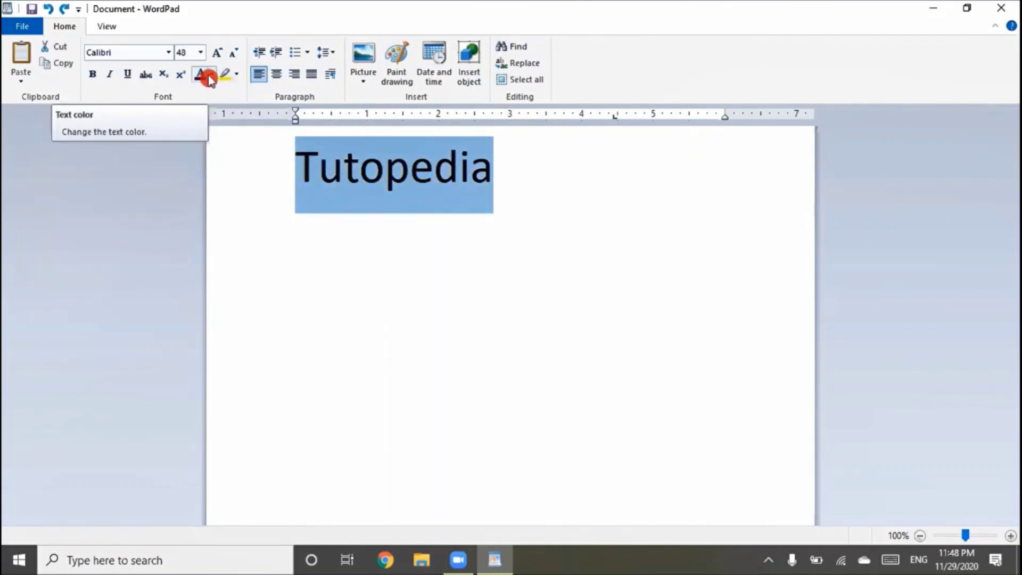
click(211, 76)
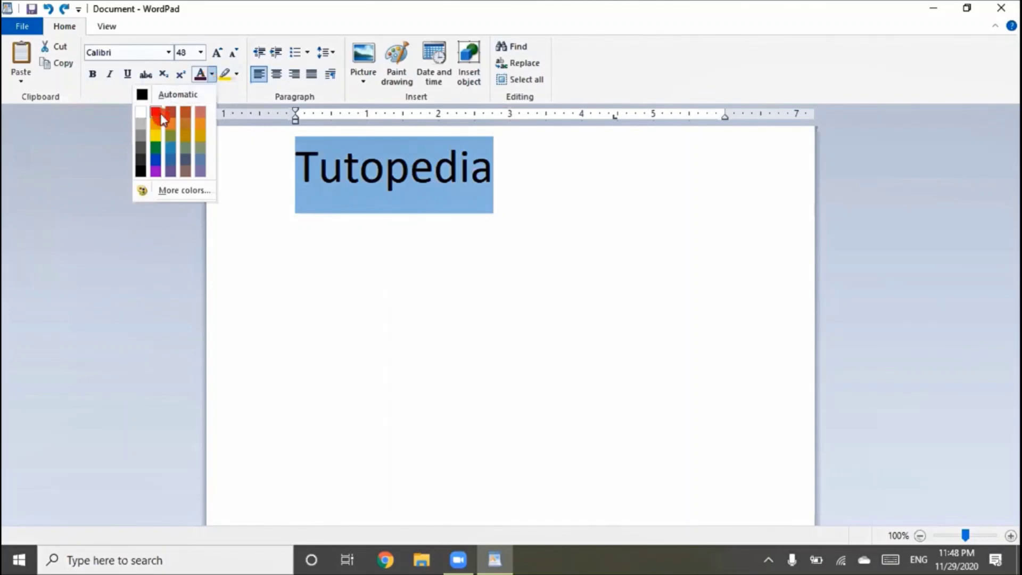
click(158, 163)
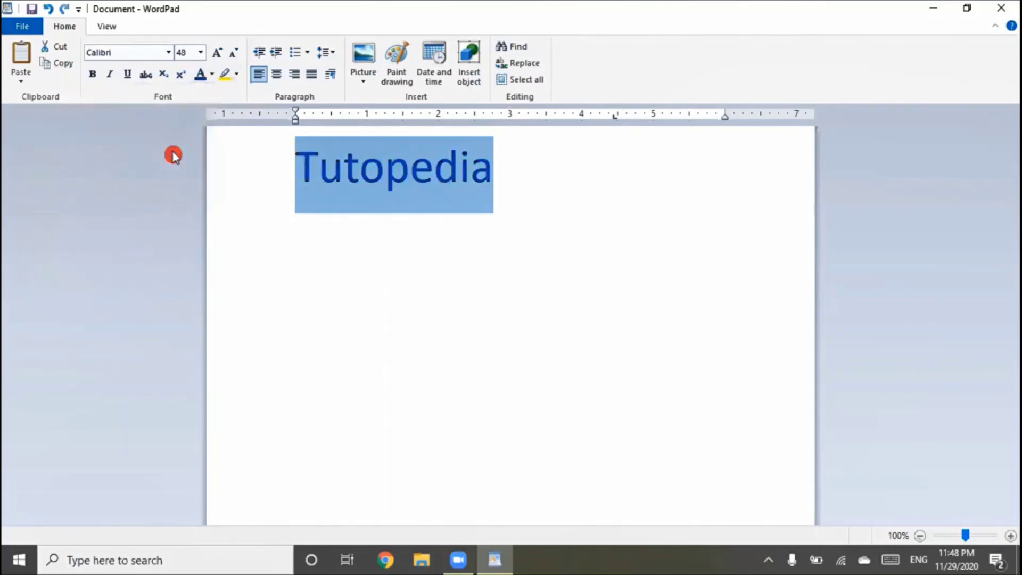
click(546, 192)
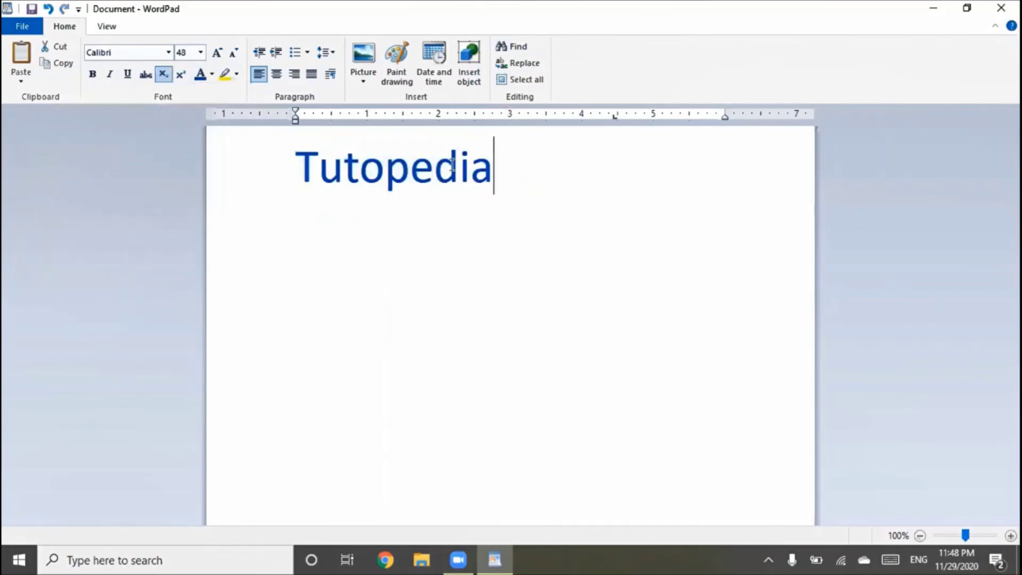
Change the text color of Tutopedia to purple, chosen from the additional basic colors.
click(290, 164)
click(212, 75)
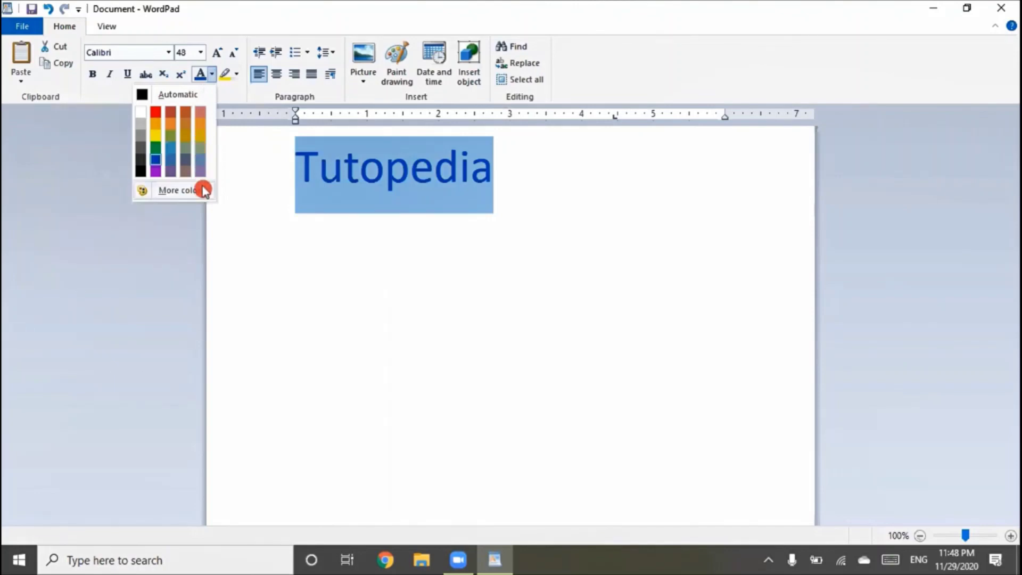
click(182, 190)
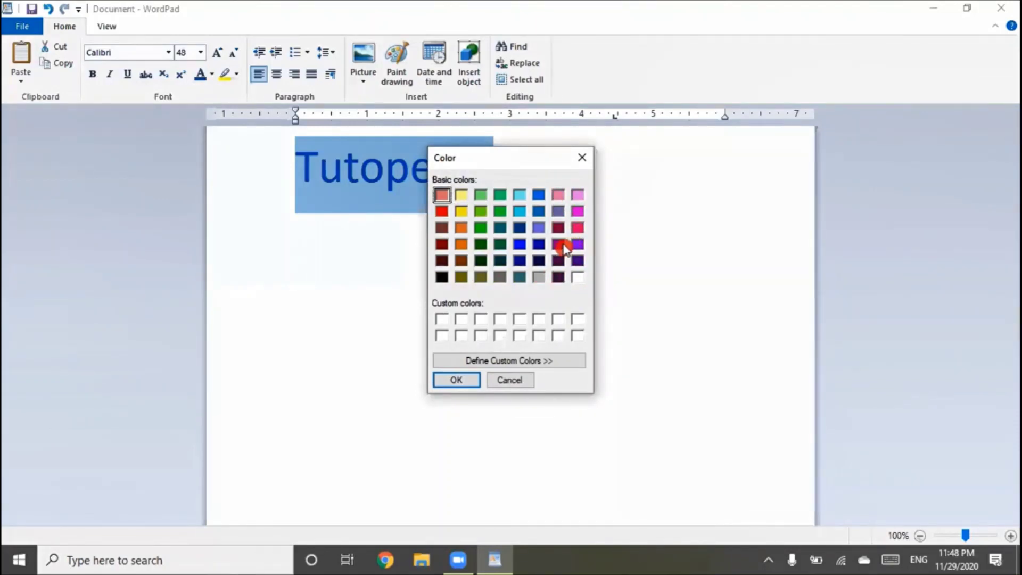
click(560, 246)
click(463, 387)
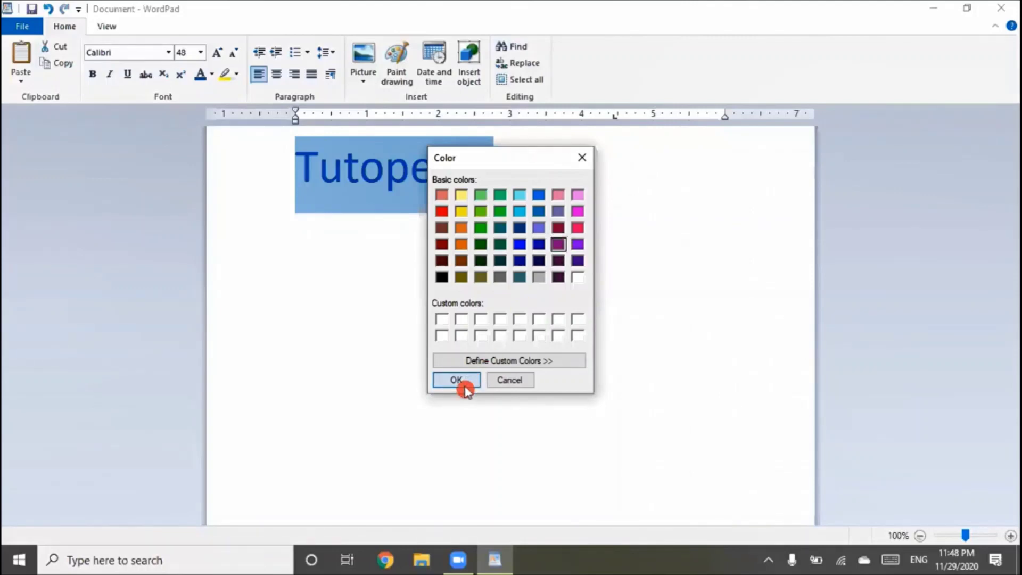
click(537, 157)
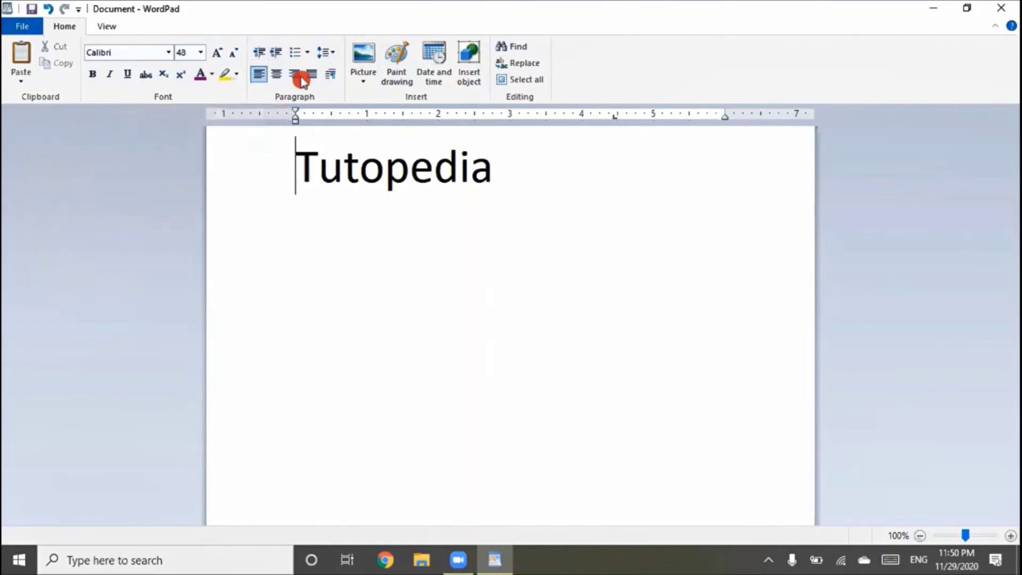
Increase the indent of the Tutopedia paragraph by three levels.
click(277, 53)
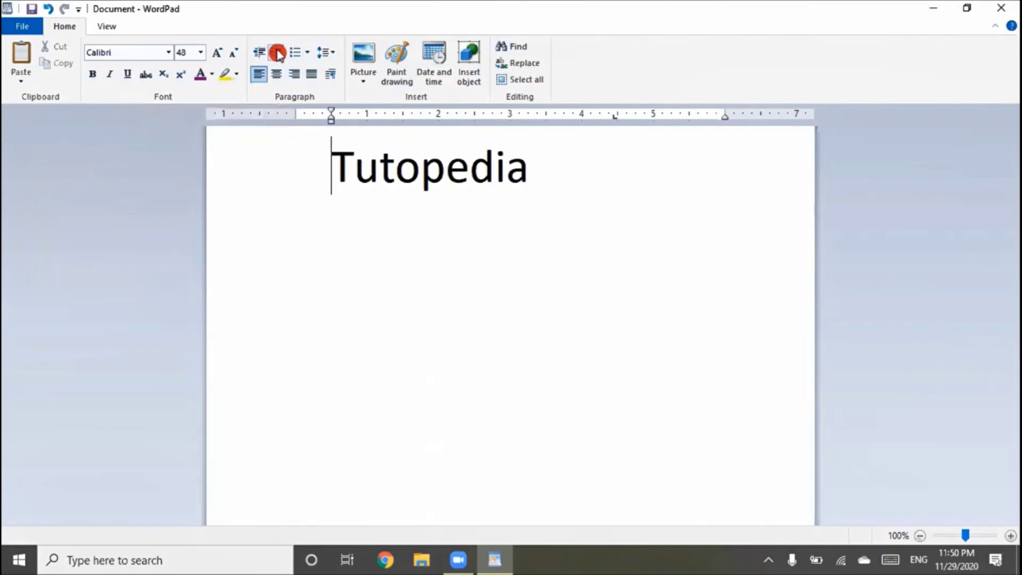
click(278, 53)
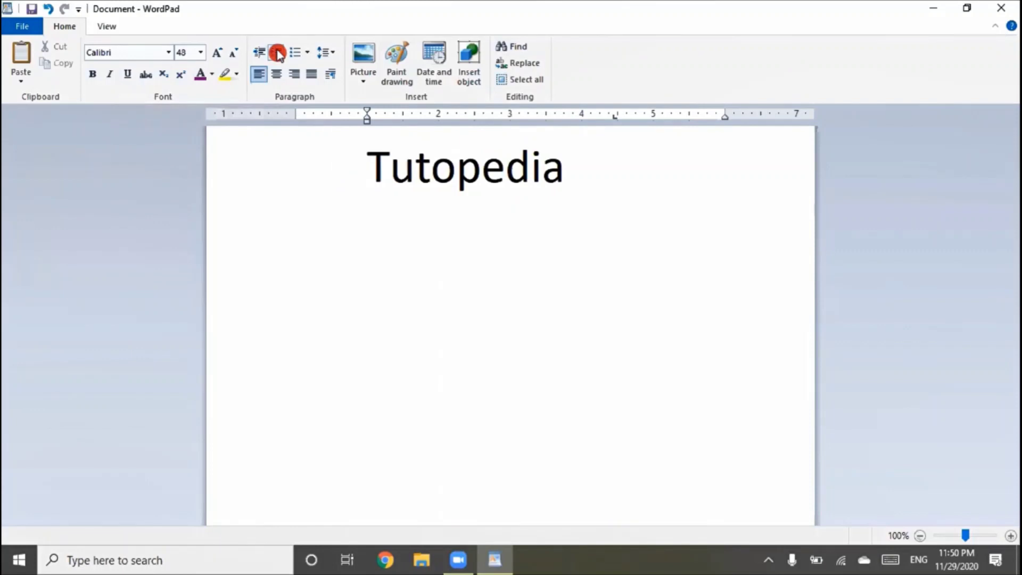
click(277, 52)
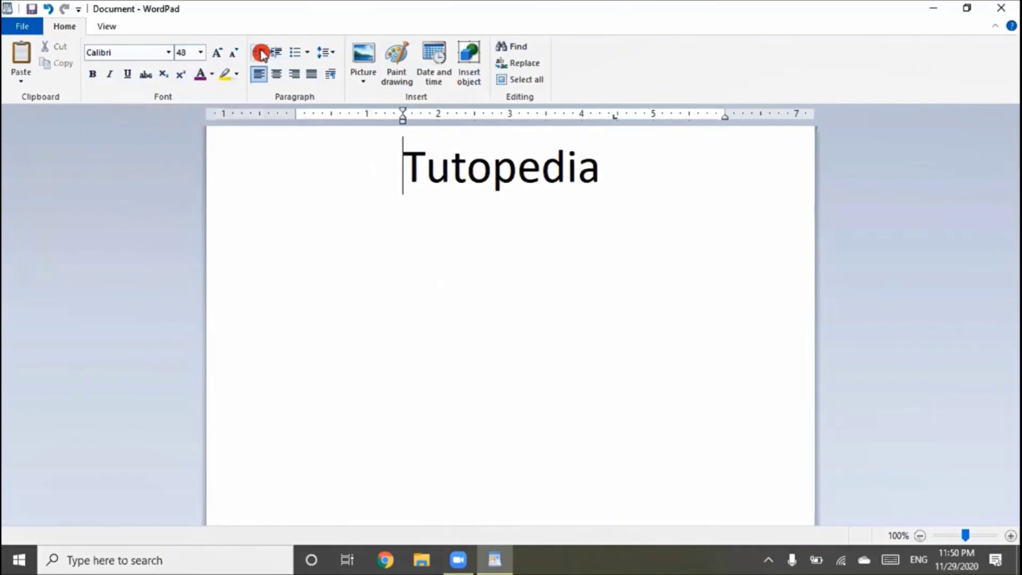
Decrease the indent of the Tutopedia paragraph by three levels.
click(261, 54)
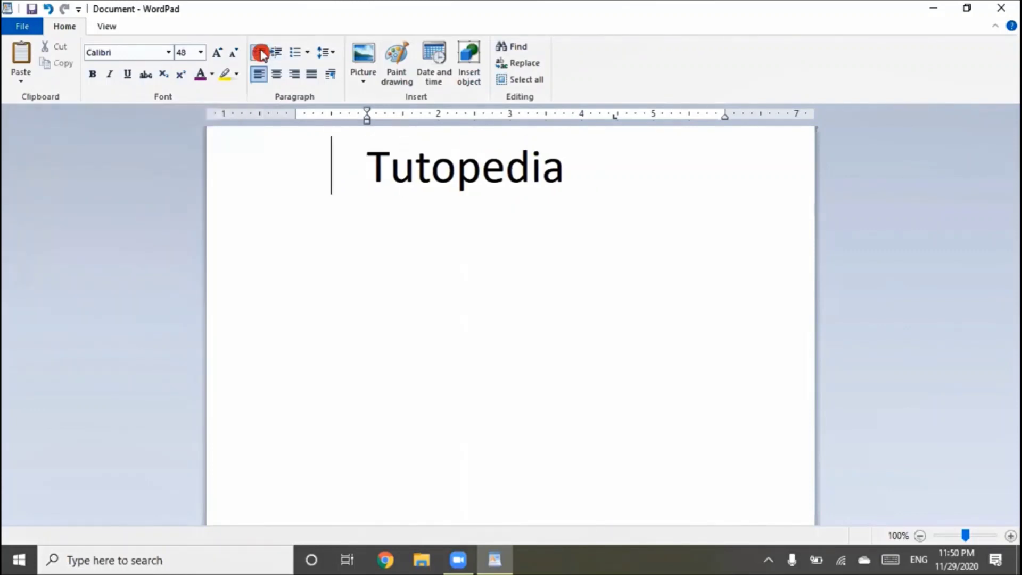
click(261, 53)
click(261, 53)
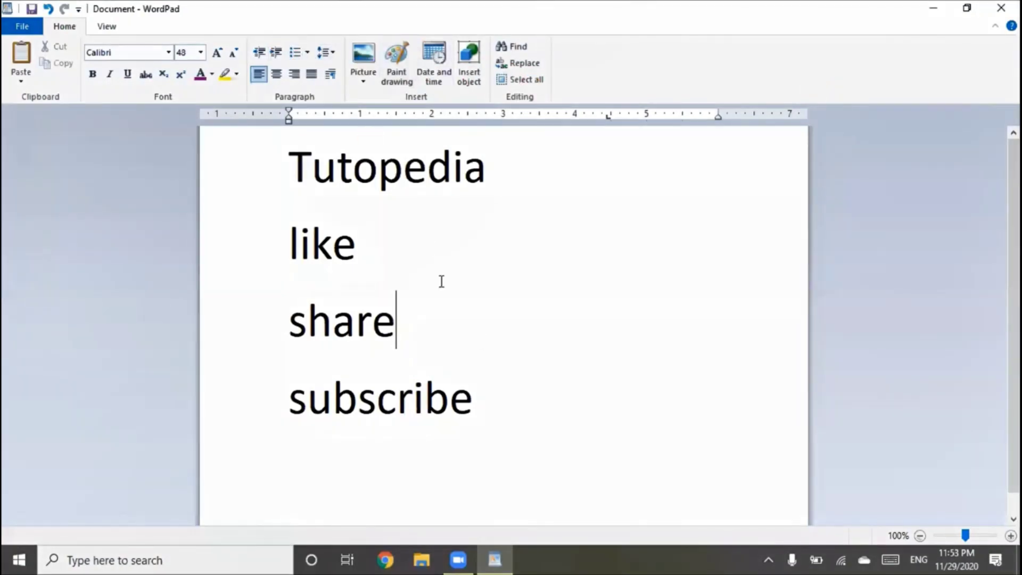
Format the lines like, share and subscribe as a bulleted list and preview the 1. 2. 3. numbering style.
drag(485, 423, 164, 262)
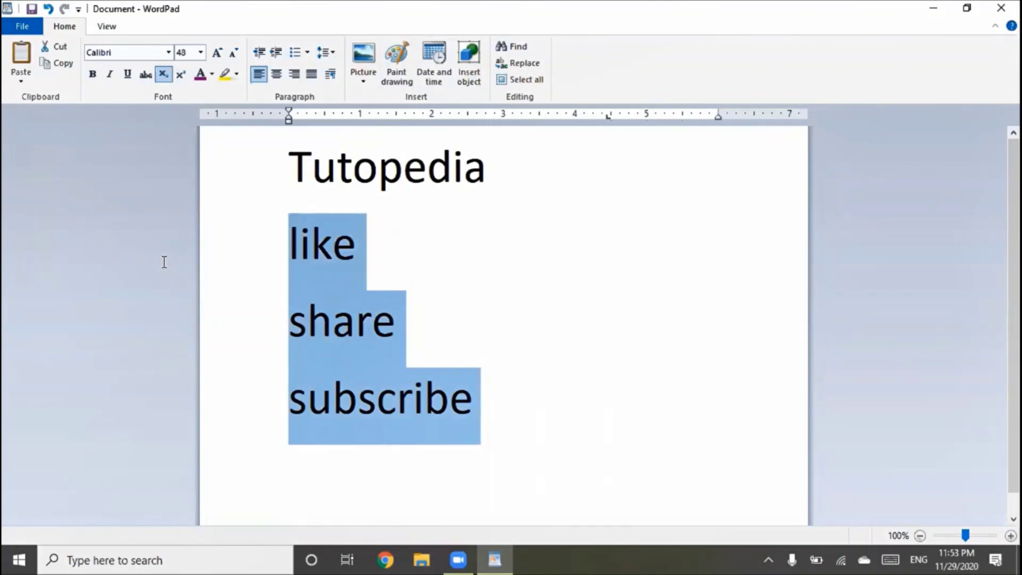
click(306, 53)
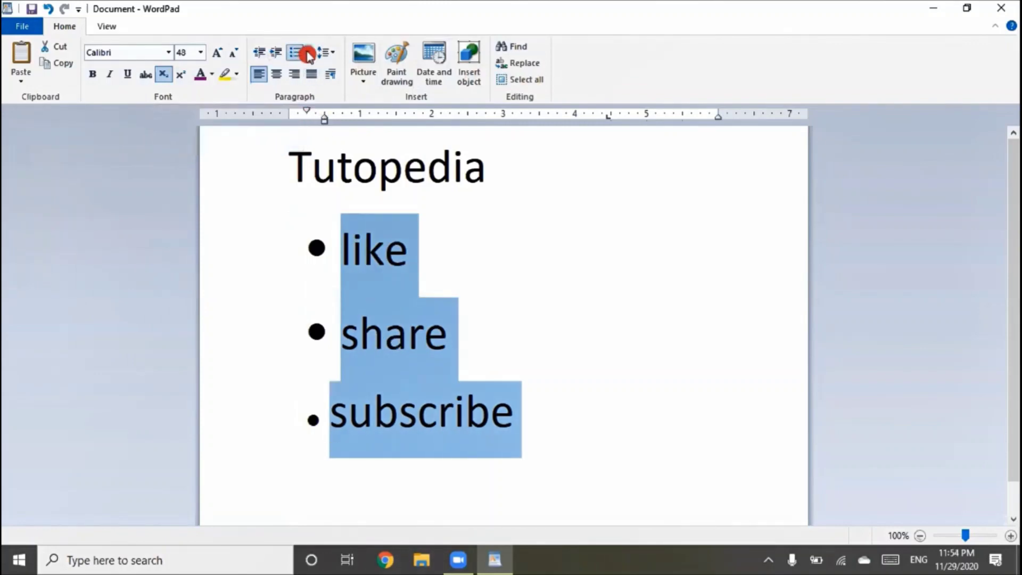
click(308, 54)
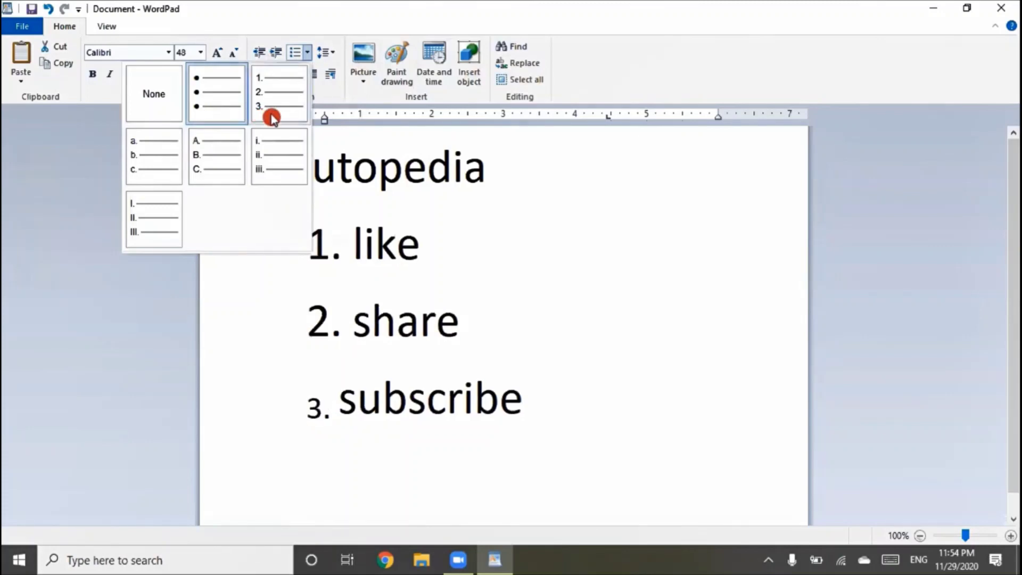
click(440, 141)
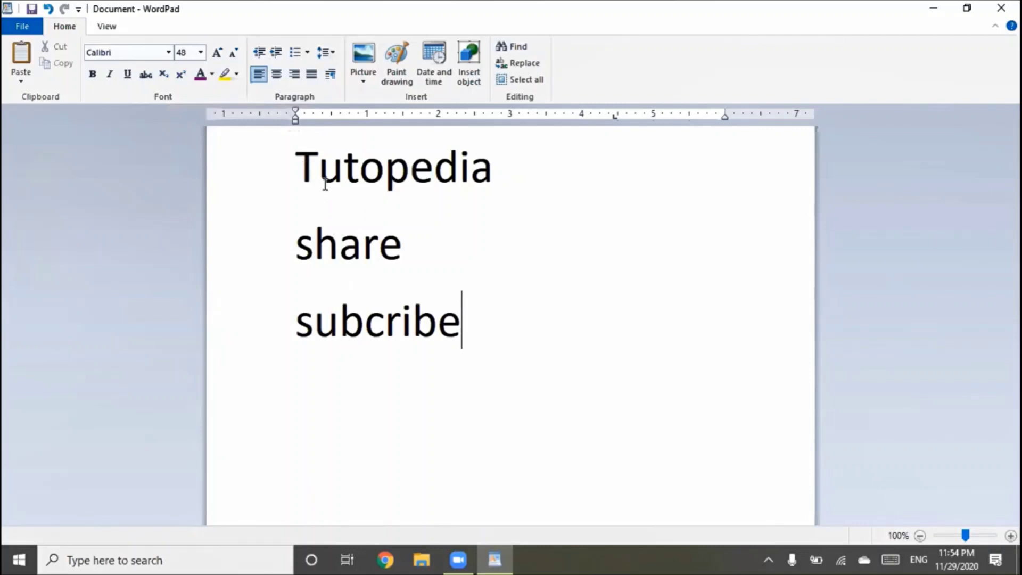
click(350, 84)
click(336, 52)
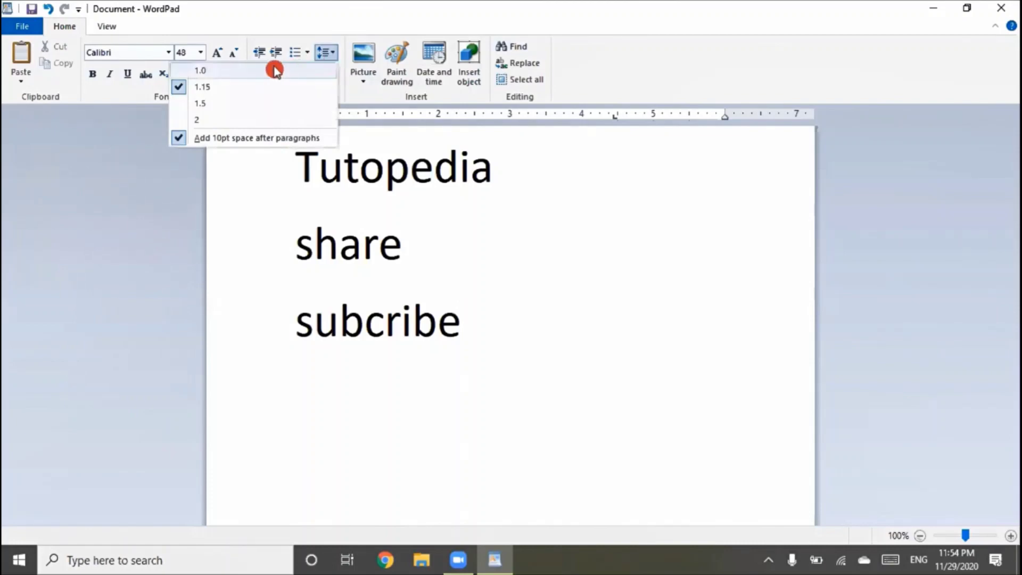
click(511, 332)
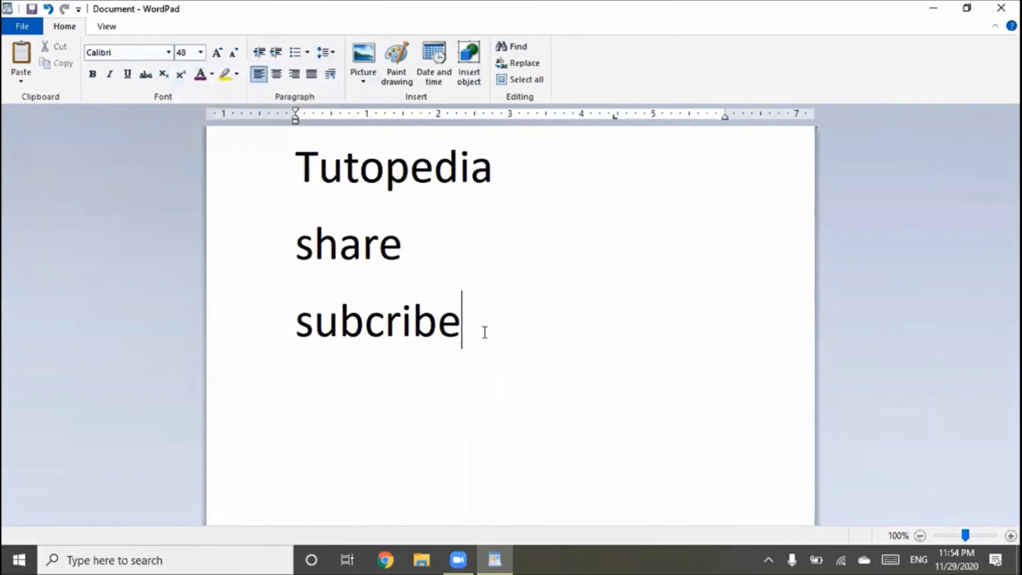
Set the line spacing of all three text lines to 2, and reduce it to 1.0.
drag(484, 334, 219, 169)
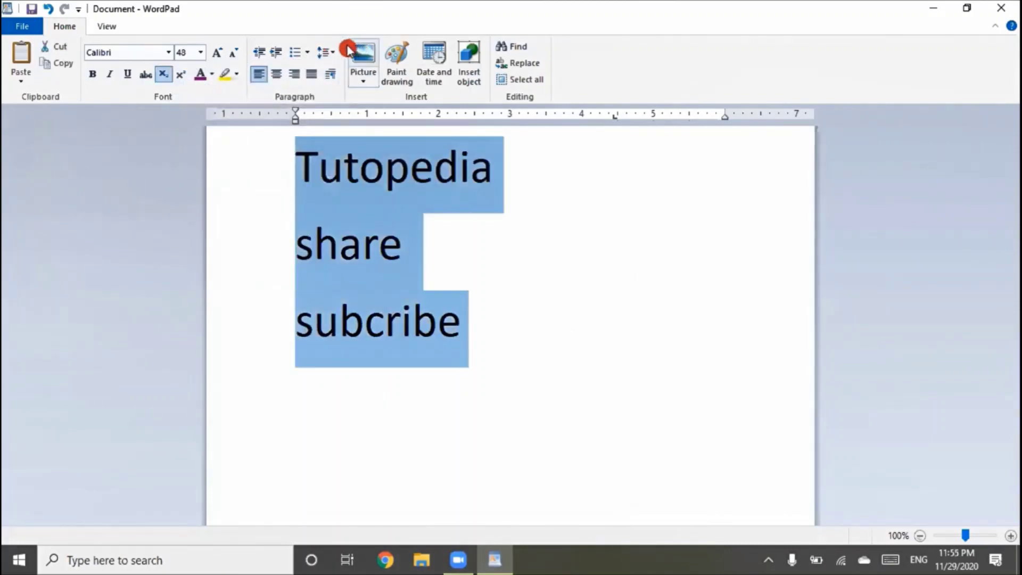
click(327, 54)
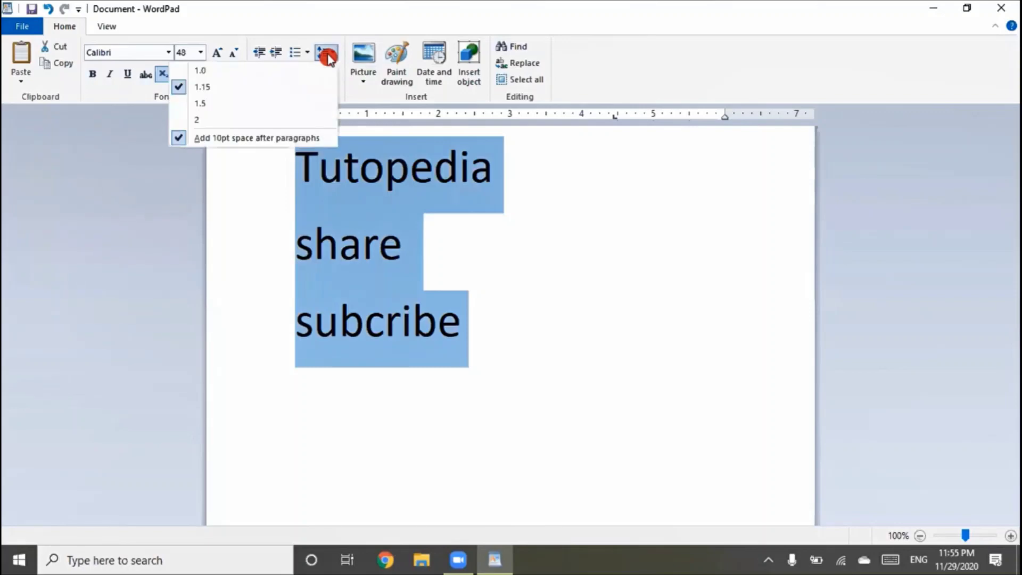
click(213, 119)
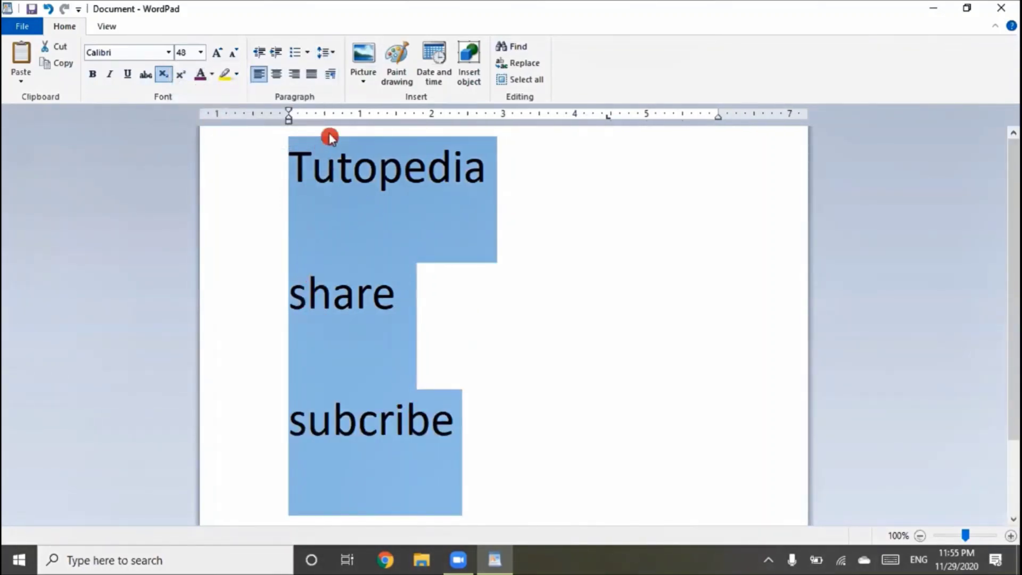
click(326, 48)
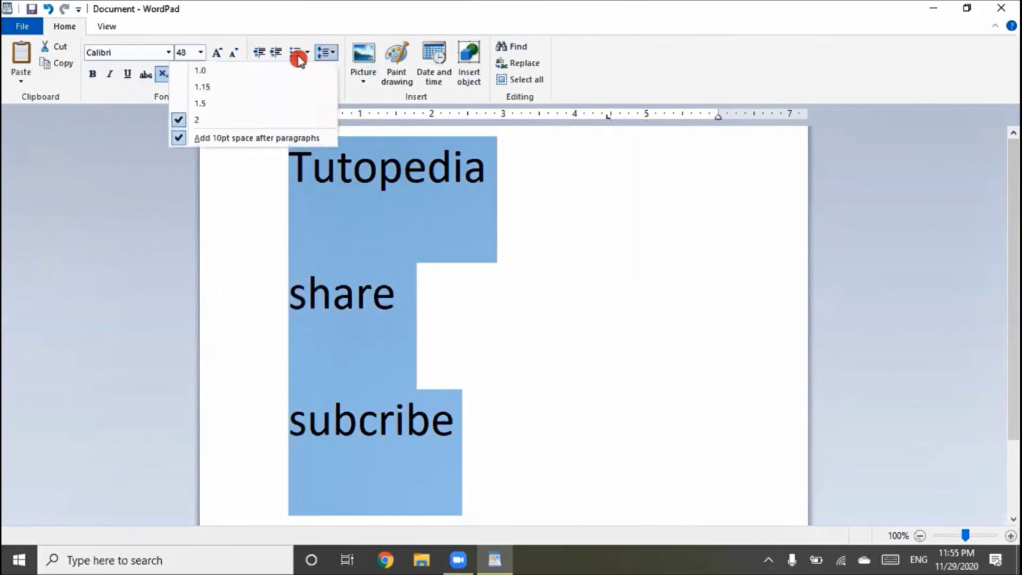
click(264, 72)
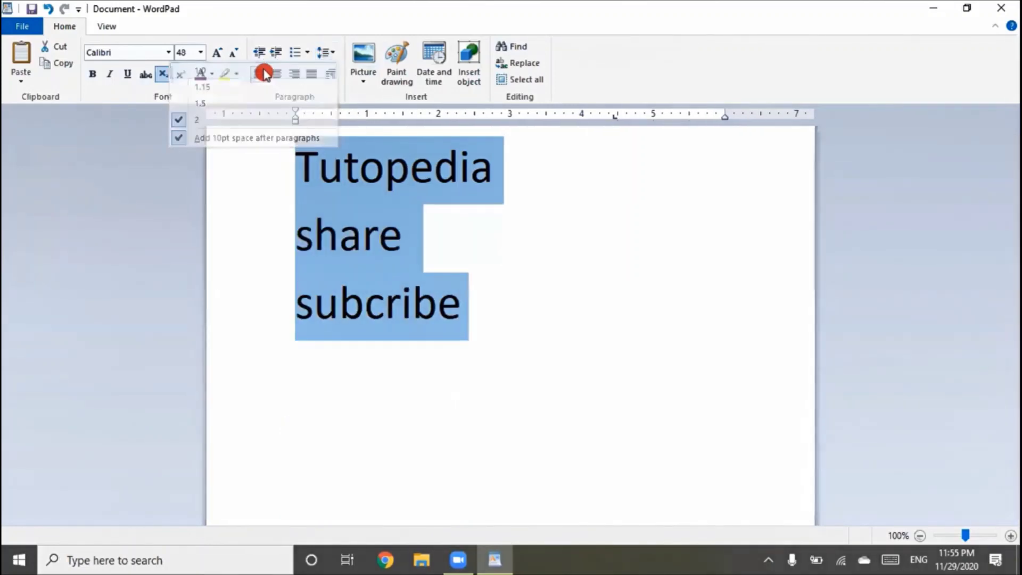
Set the line spacing of the Tutopedia, share and subcribe lines to 1.15, and increase it to 1.5.
click(331, 59)
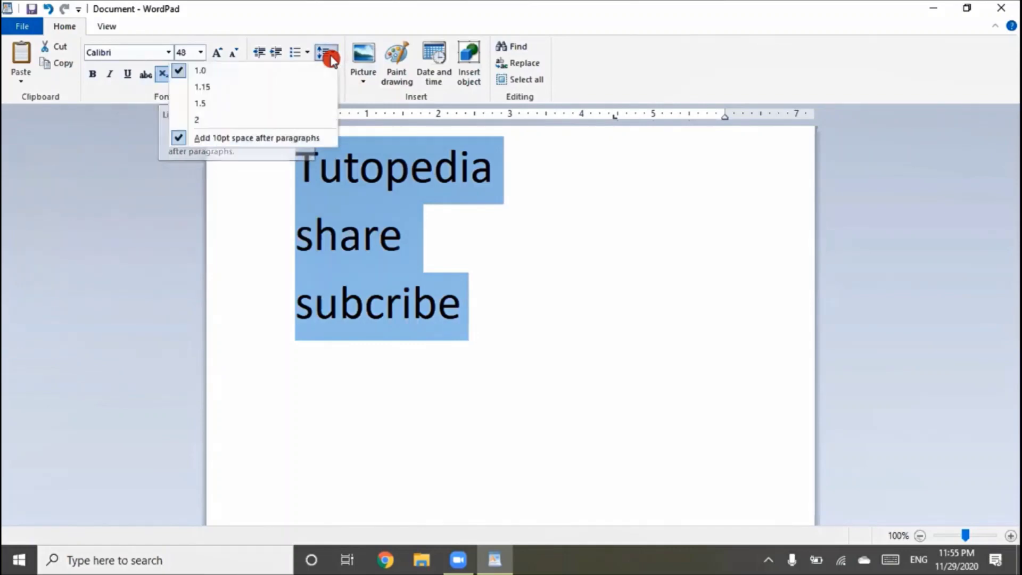
click(236, 101)
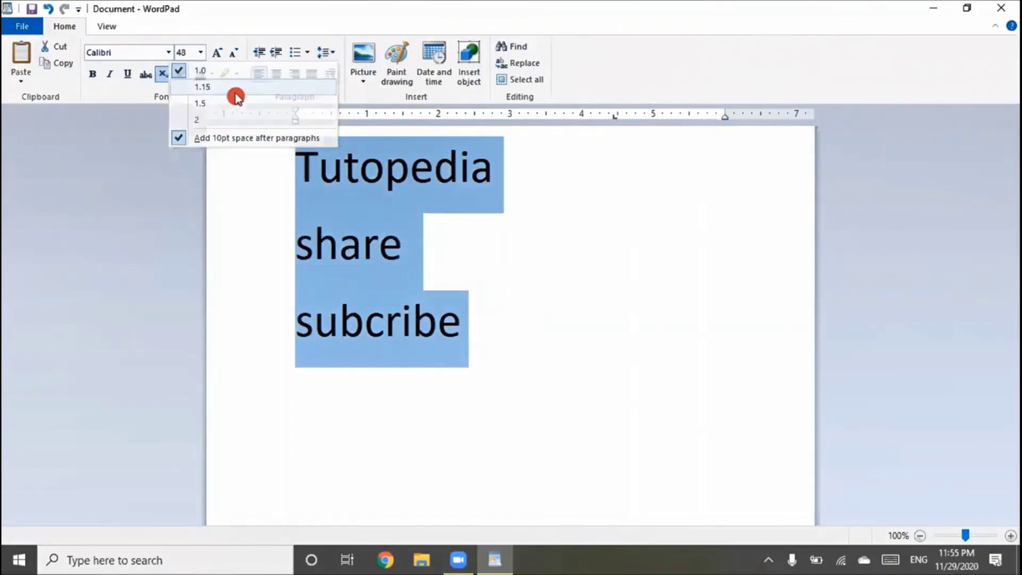
click(329, 58)
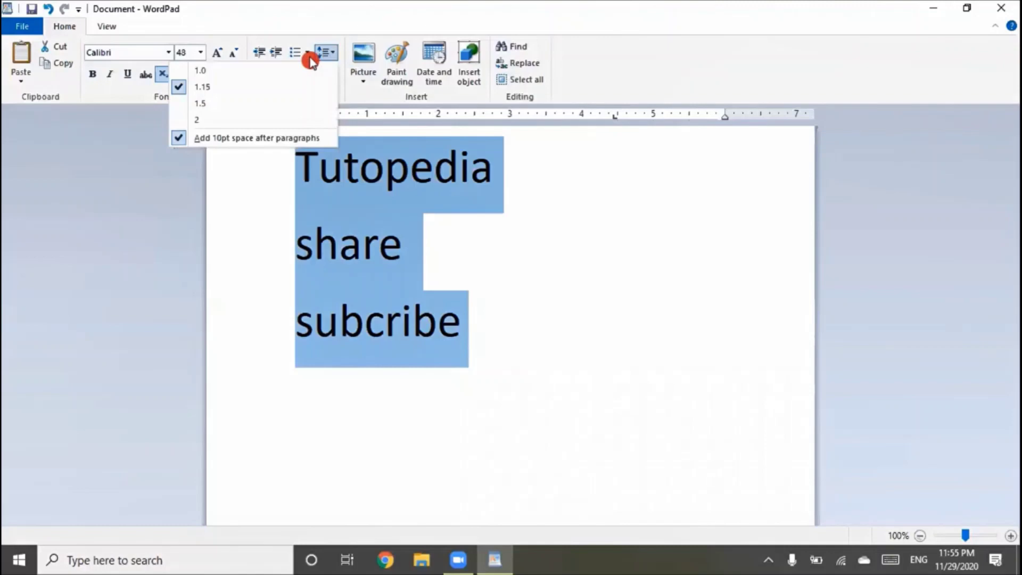
click(250, 104)
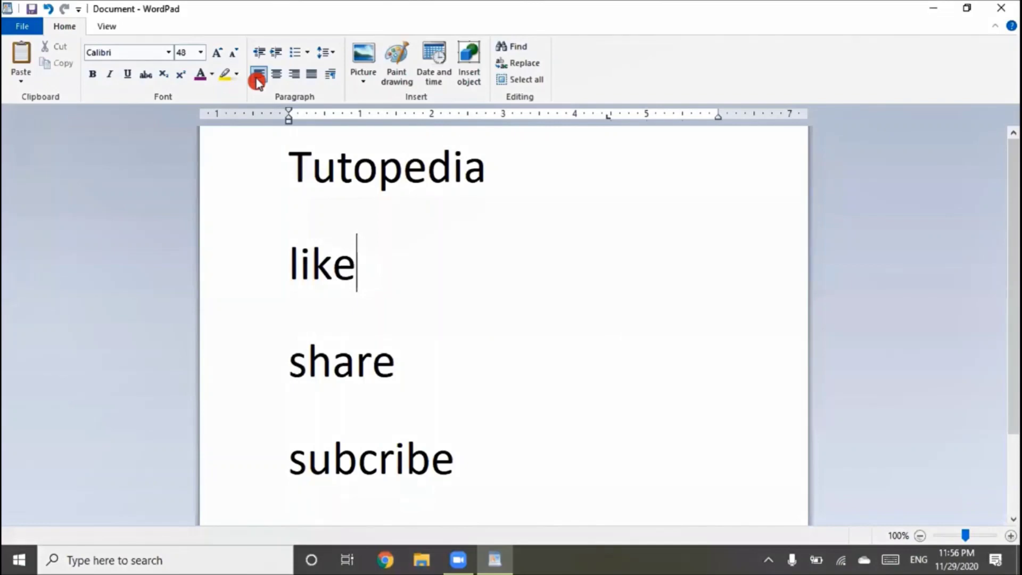
Align all four lines from Tutopedia to subcribe to the right, back to the left, and center them.
drag(456, 458, 227, 186)
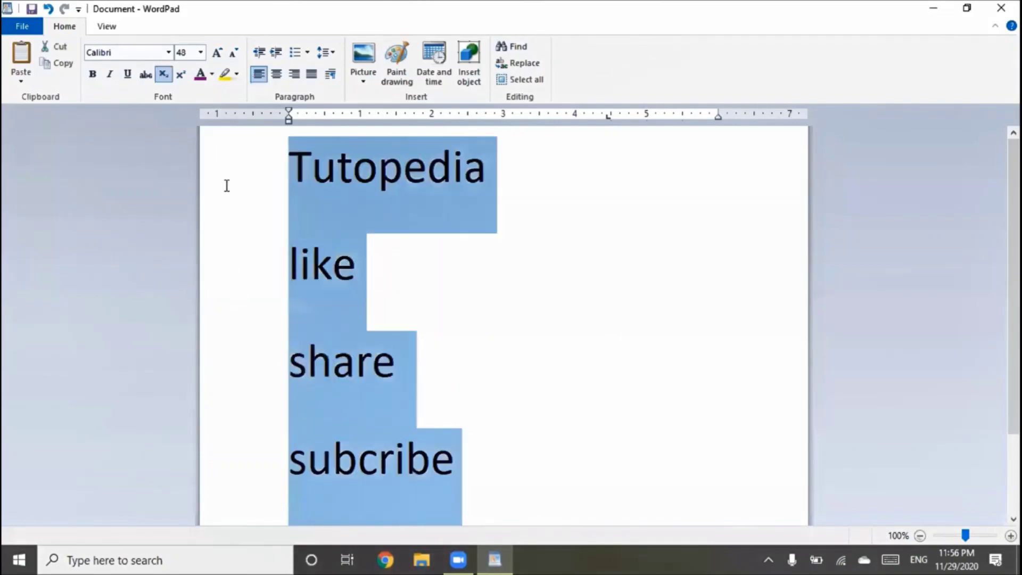
click(295, 77)
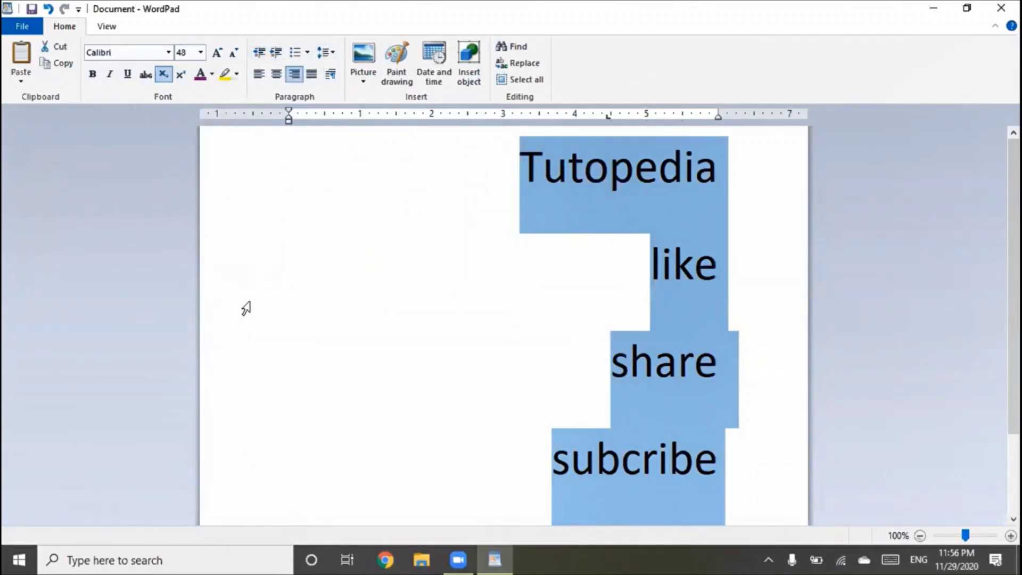
click(261, 76)
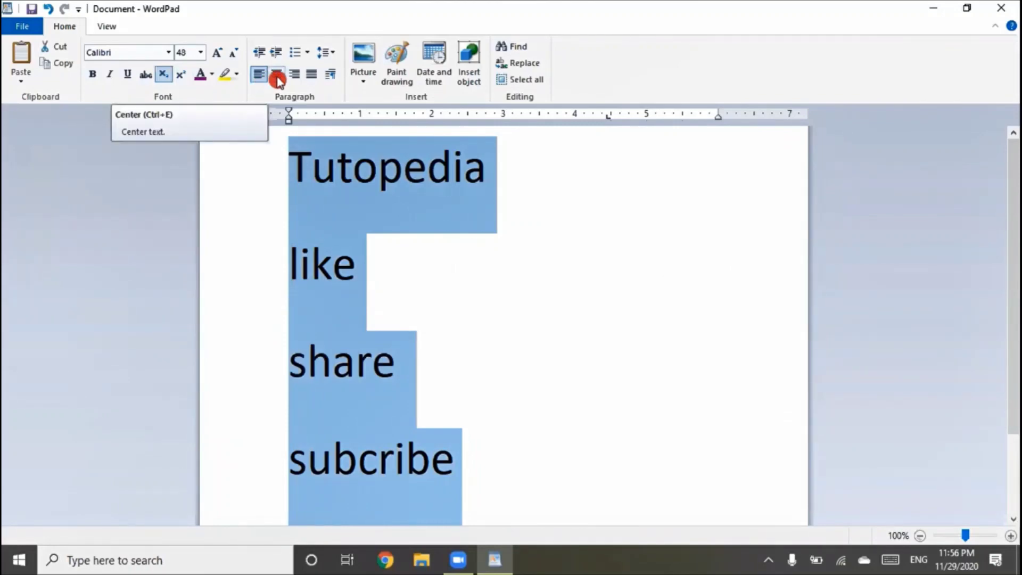
click(276, 77)
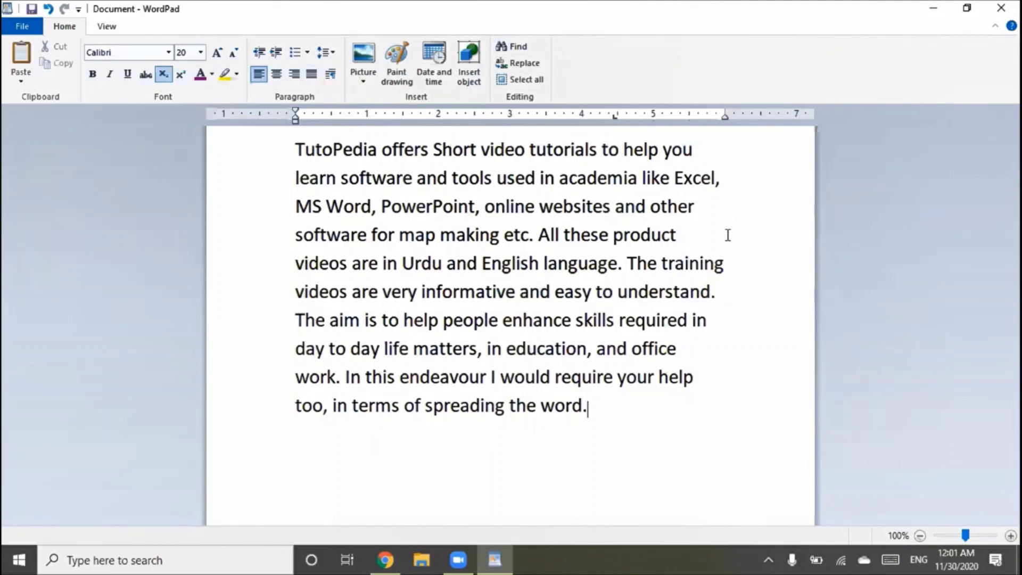
Justify the TutoPedia paragraph, switching back to left alignment once for comparison before justifying it again.
click(338, 68)
click(311, 76)
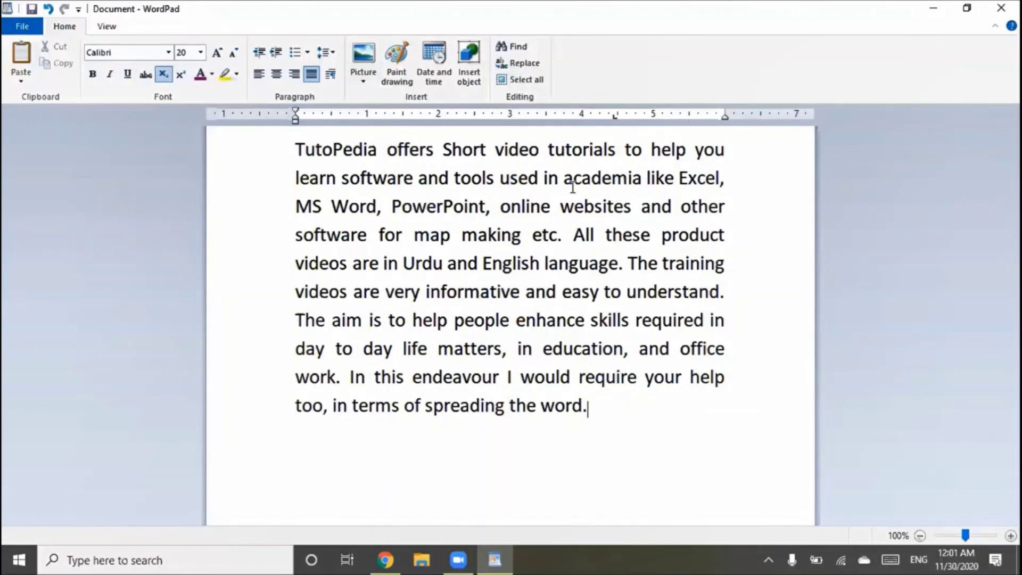
click(448, 116)
click(258, 75)
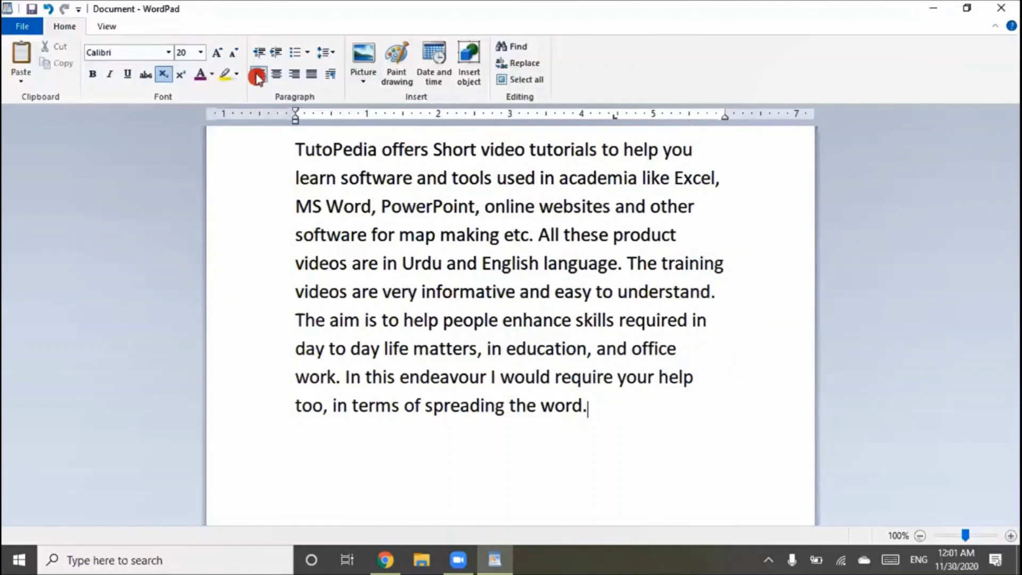
click(312, 75)
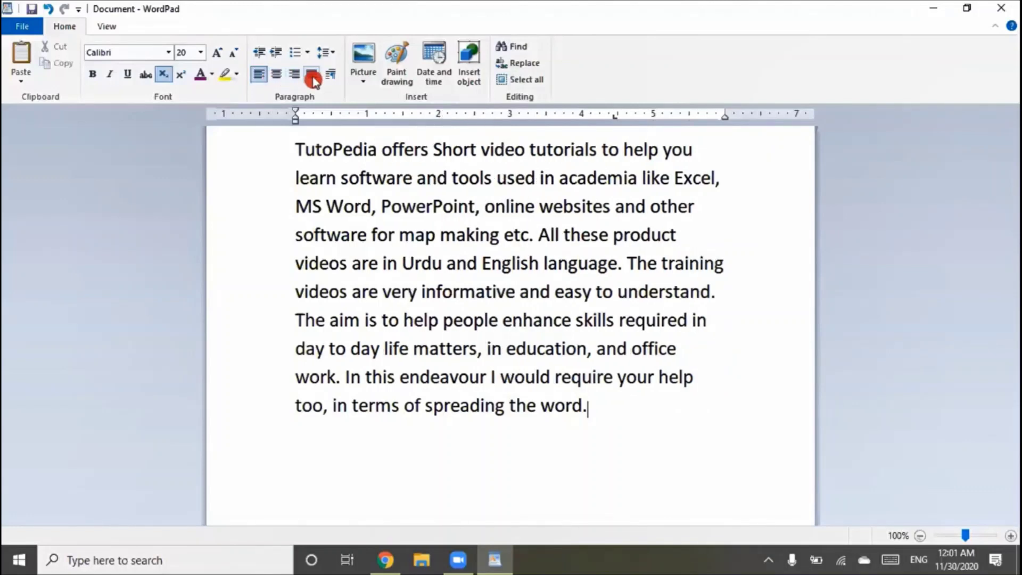
click(312, 77)
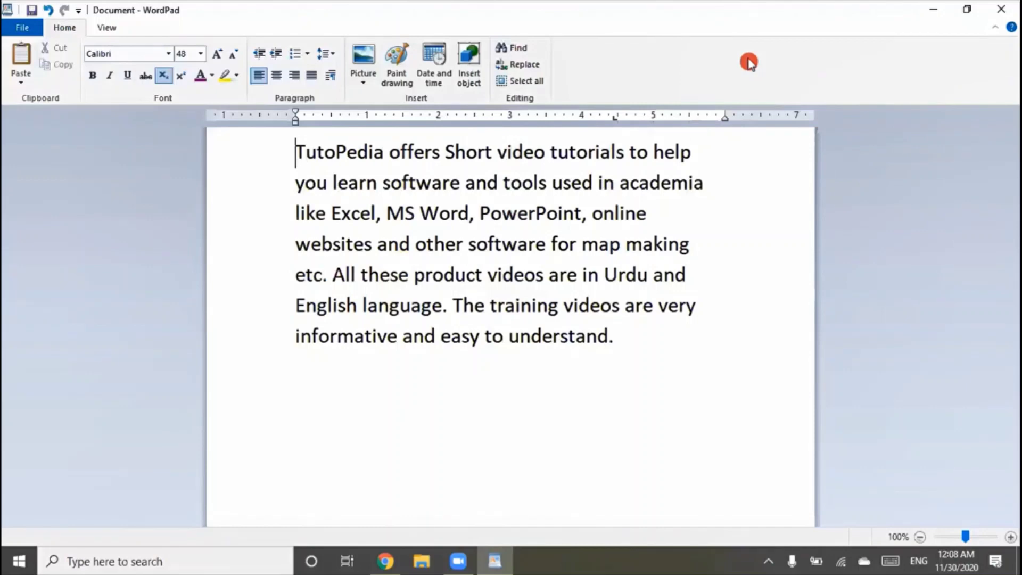
Find the word "english" in the document, keeping the Find dialog clear of the text, and close the dialog.
click(519, 48)
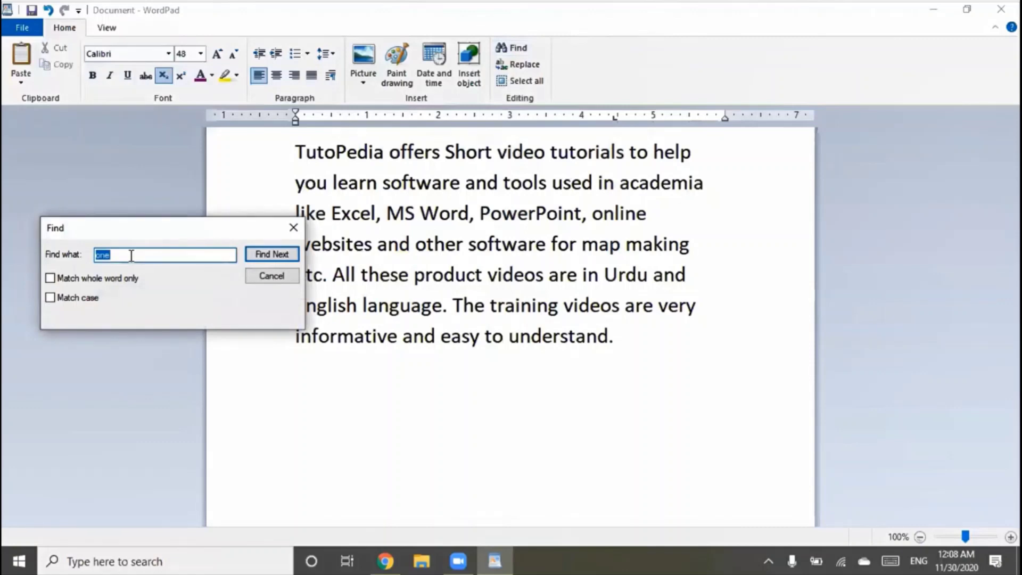
click(131, 256)
key(BackSpace)
key(BackSpace)
key(BackSpace)
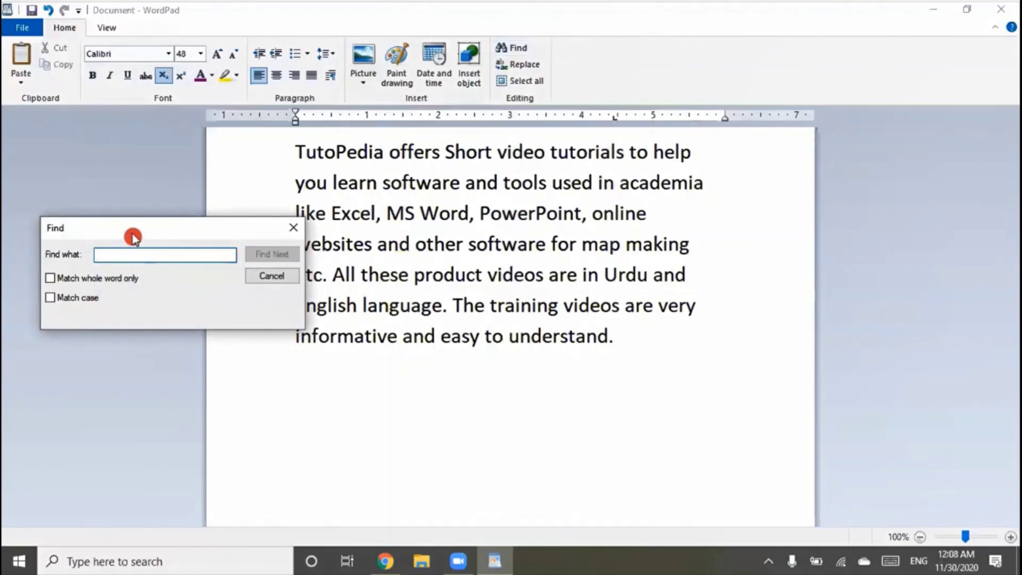
drag(129, 238, 106, 185)
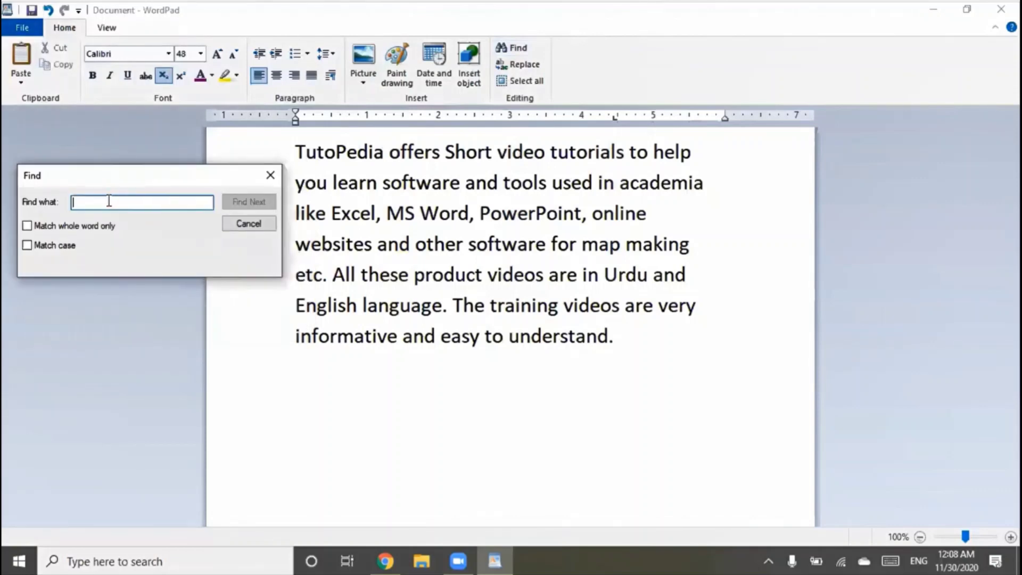
text(e)
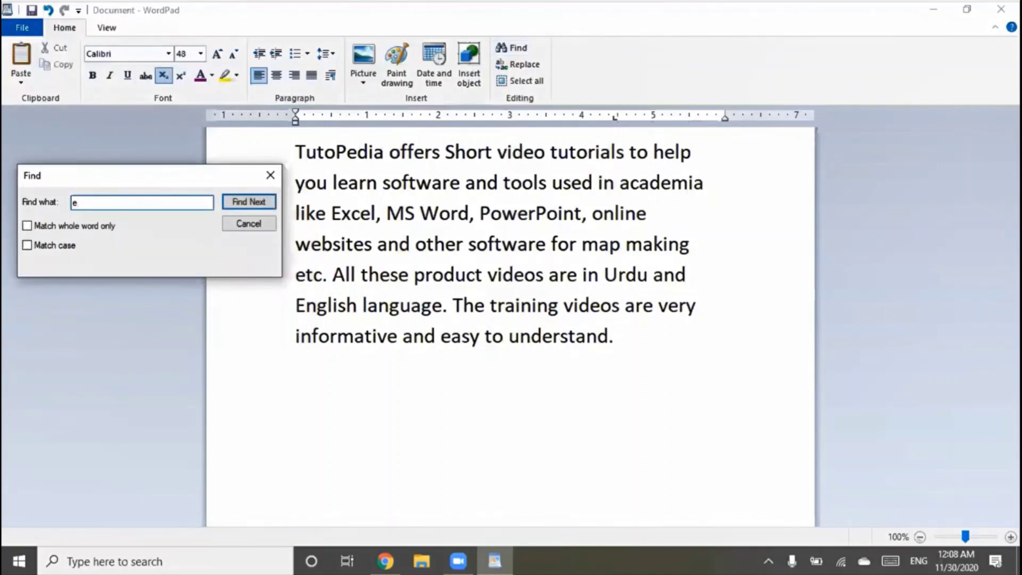
text(nglish)
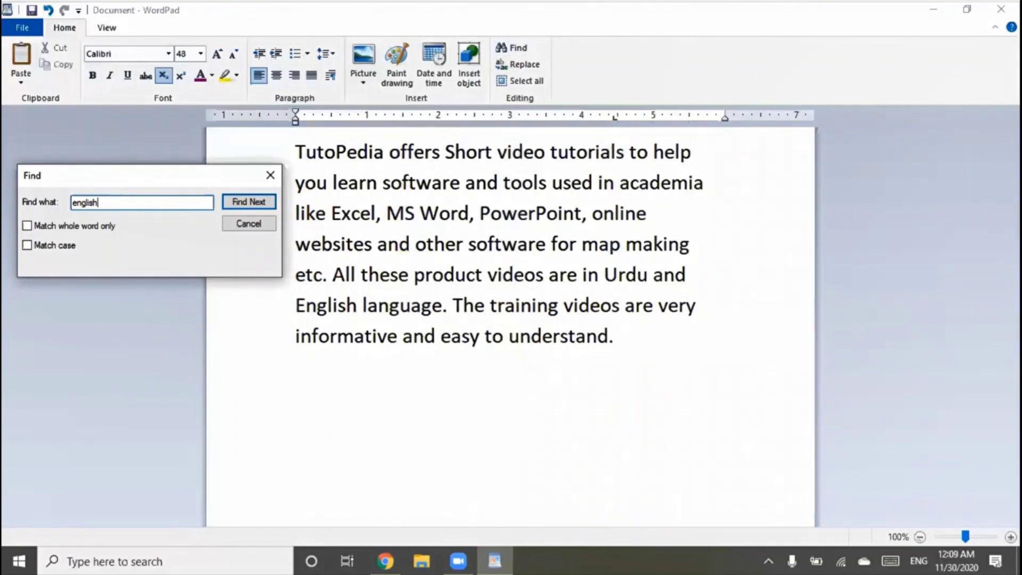
click(239, 205)
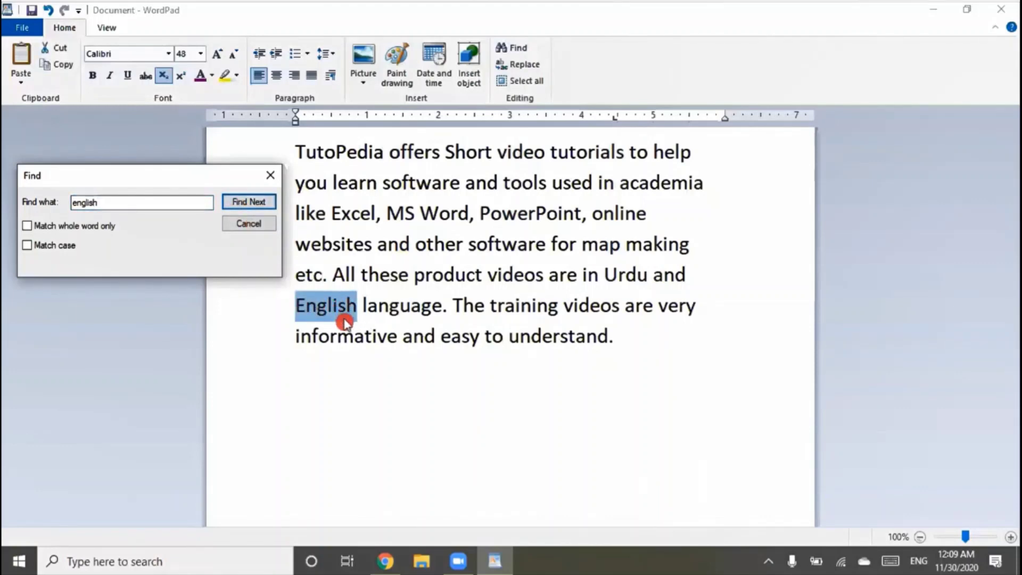
click(270, 176)
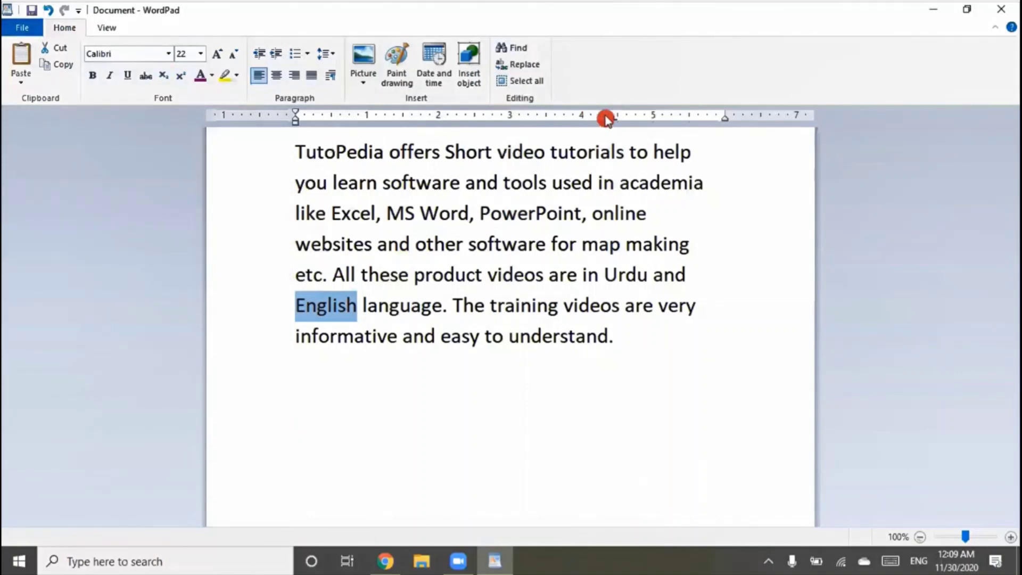
Open the Replace dialog with "English" as the word to find and move it clear of the paragraph.
click(526, 66)
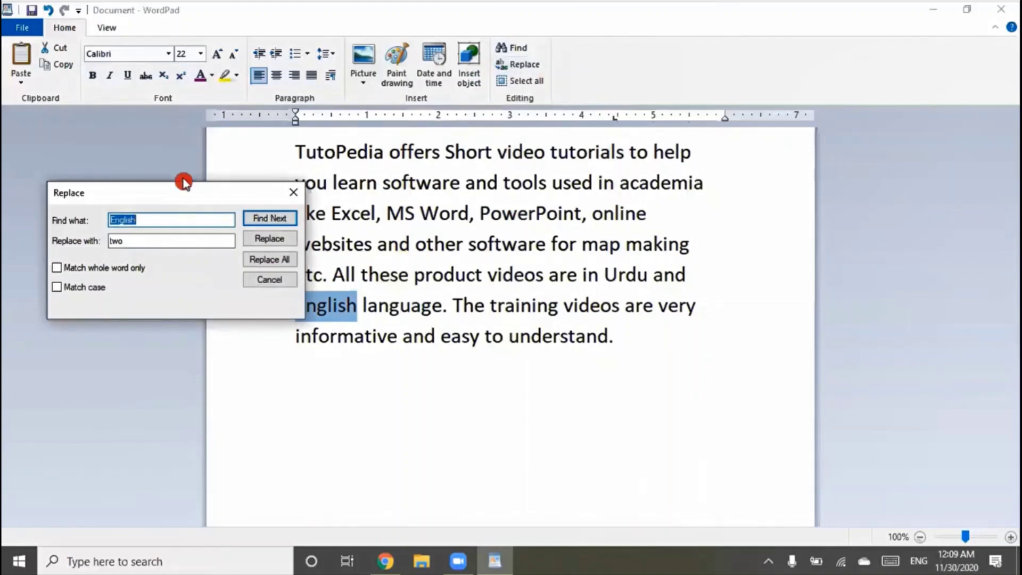
drag(183, 197, 170, 116)
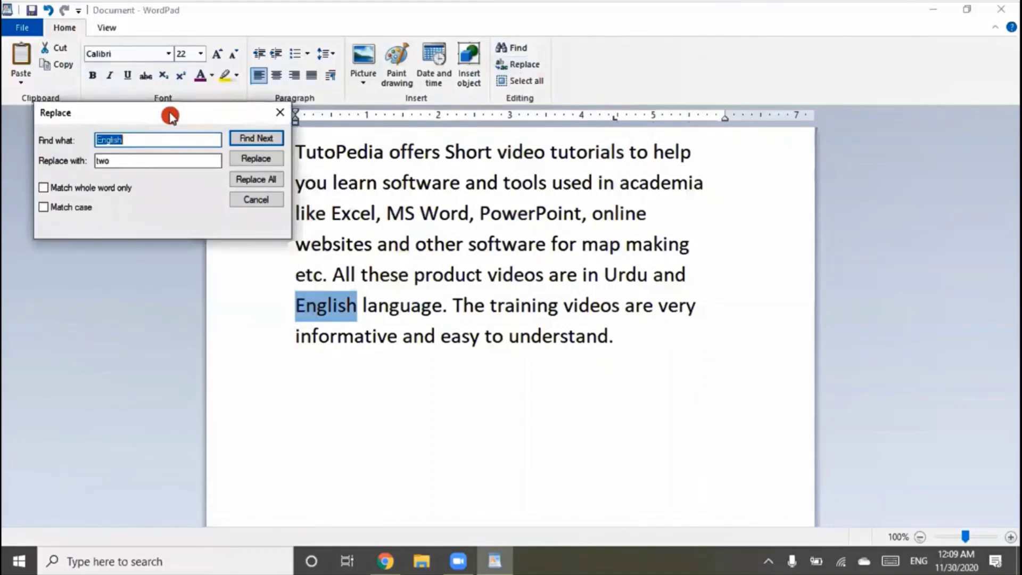
click(158, 142)
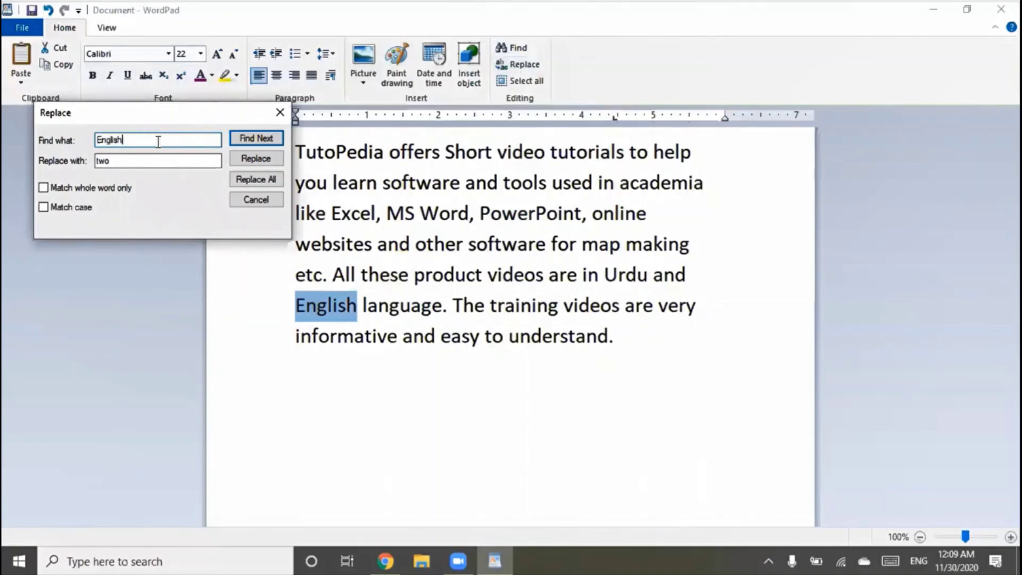
double_click(158, 141)
click(159, 142)
double_click(158, 142)
click(159, 142)
click(81, 156)
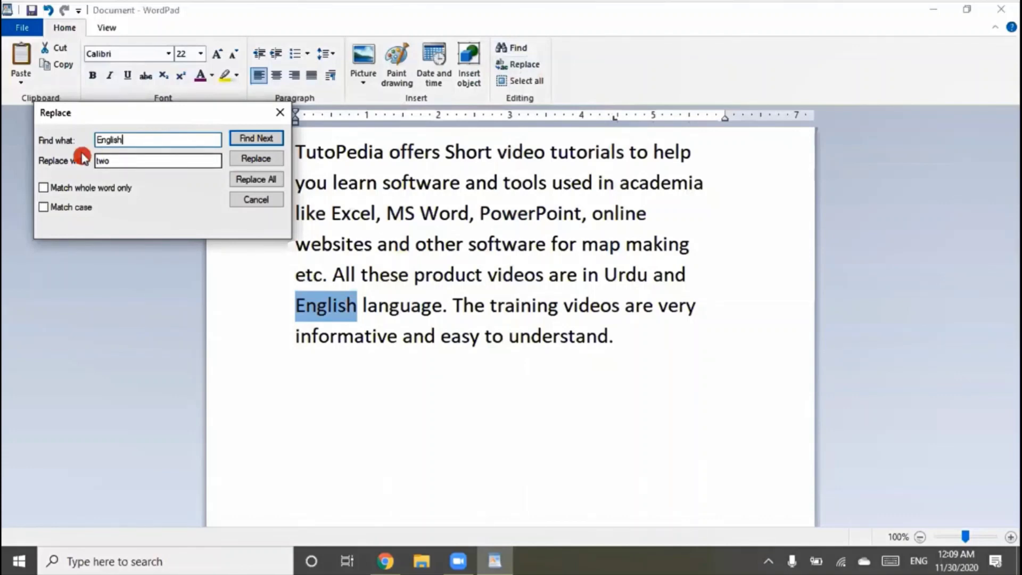
Replace "English" with "maths" in the paragraph and close the Replace dialog.
click(120, 162)
key(BackSpace)
key(BackSpace)
key(BackSpace)
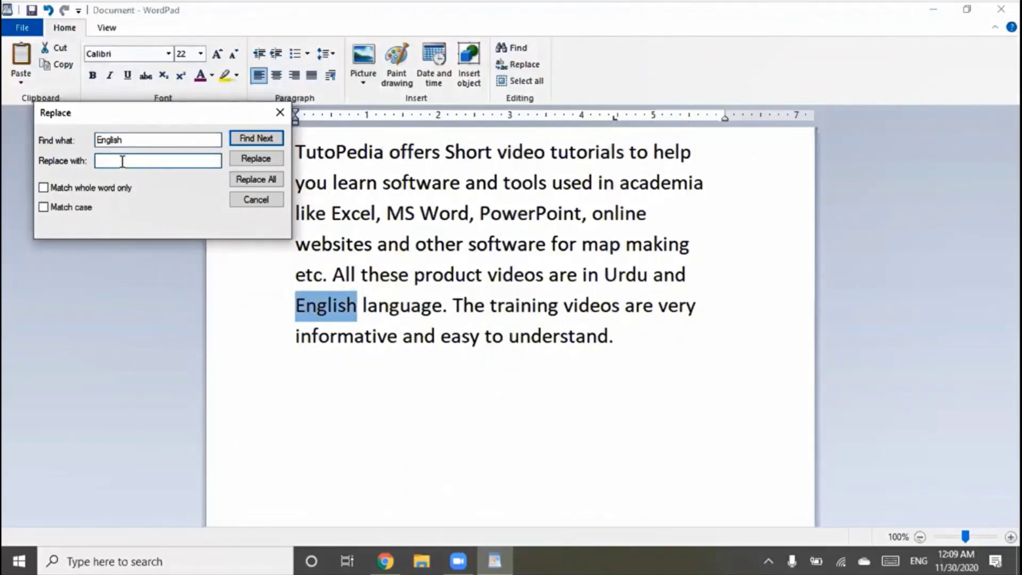
text(mah)
key(BackSpace)
text(ths)
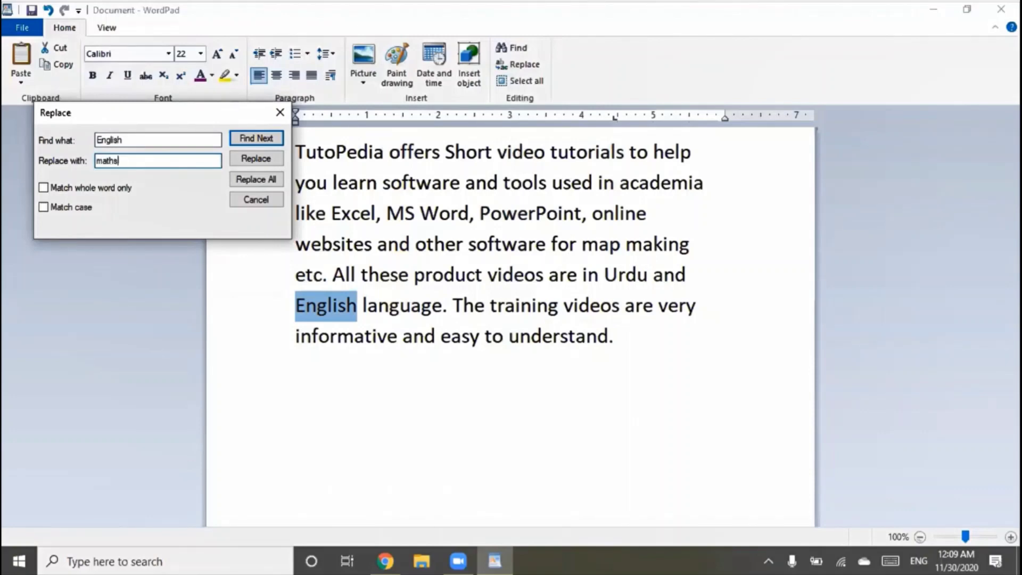
click(267, 159)
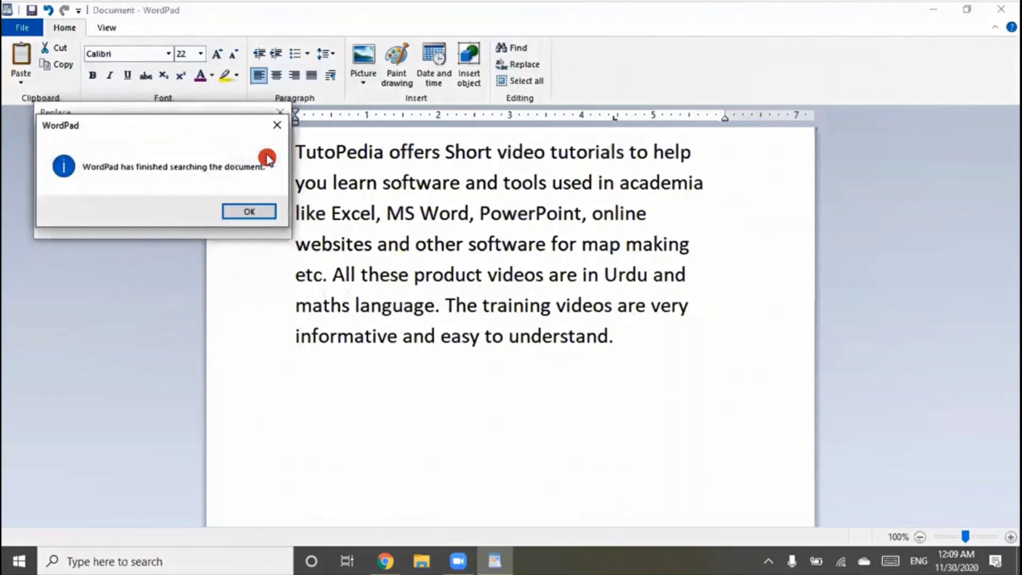
click(268, 212)
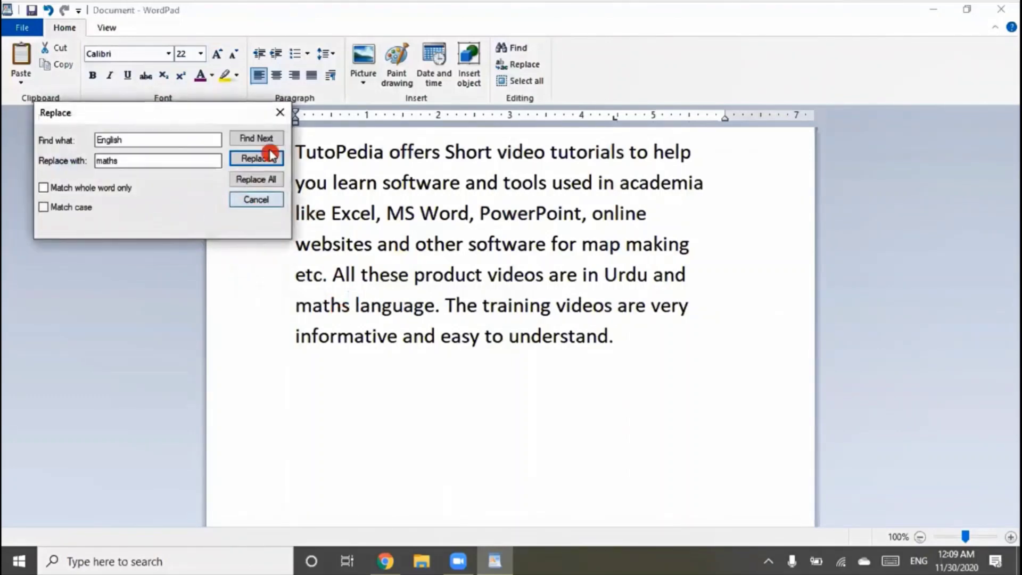
click(349, 309)
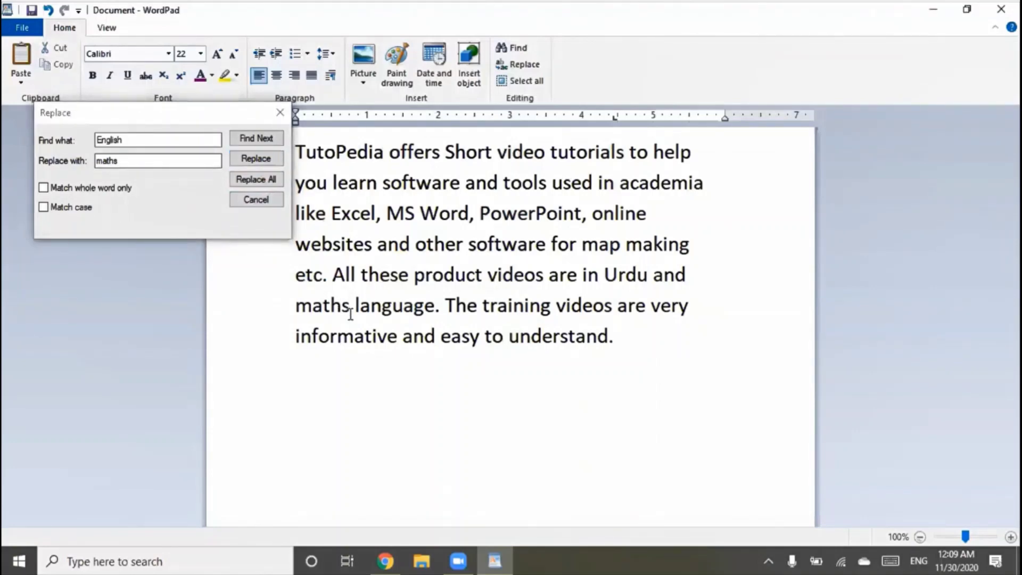
click(280, 111)
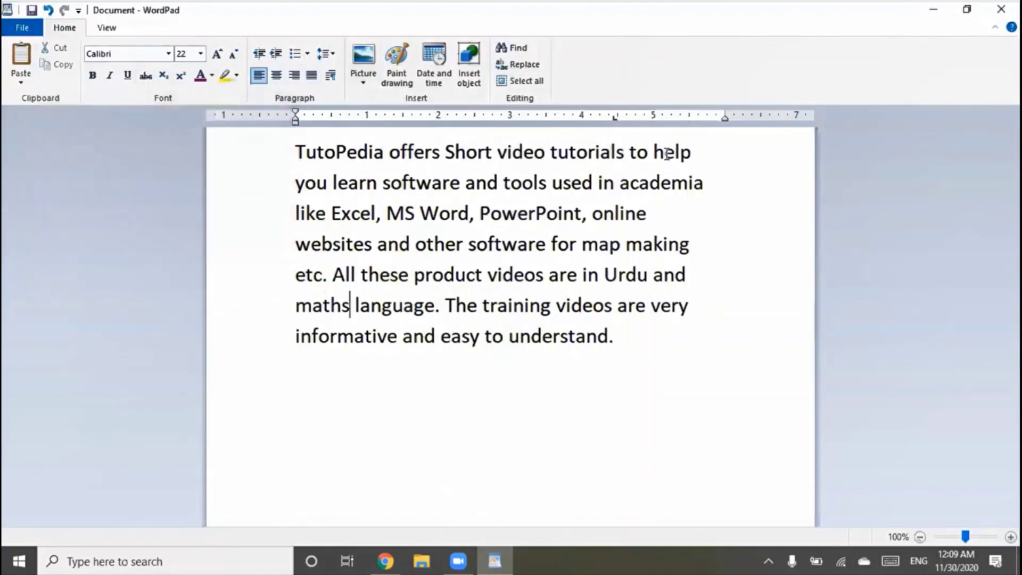
Select all the text in the document.
click(627, 32)
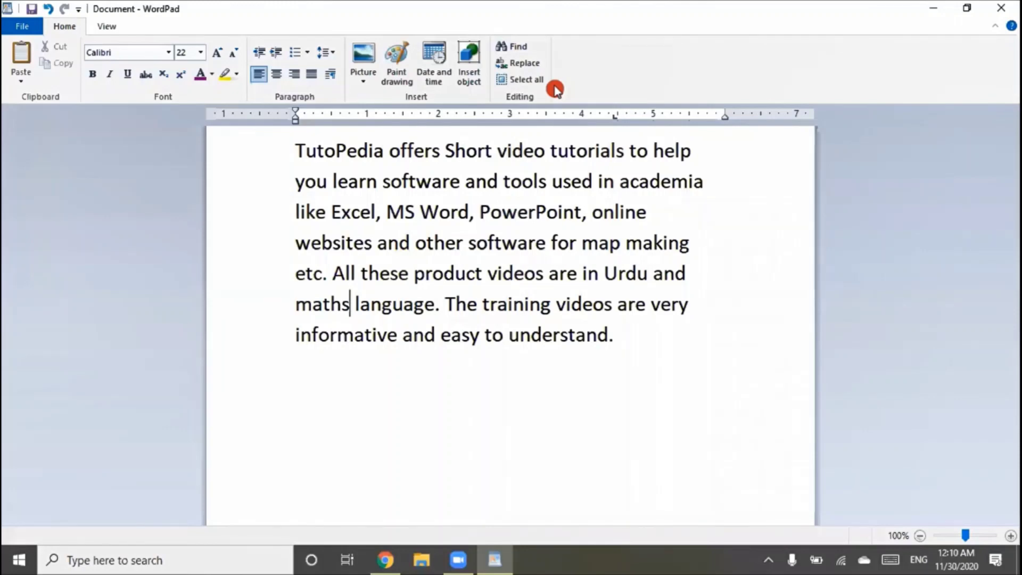
click(524, 81)
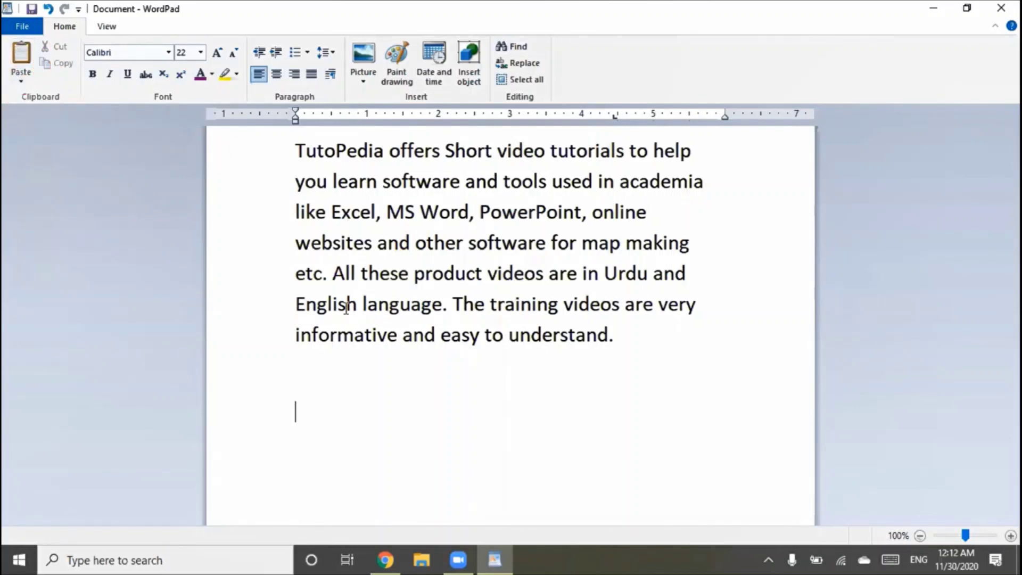
Cut the word "English" from the paragraph and paste it on the empty line below.
drag(356, 308, 267, 314)
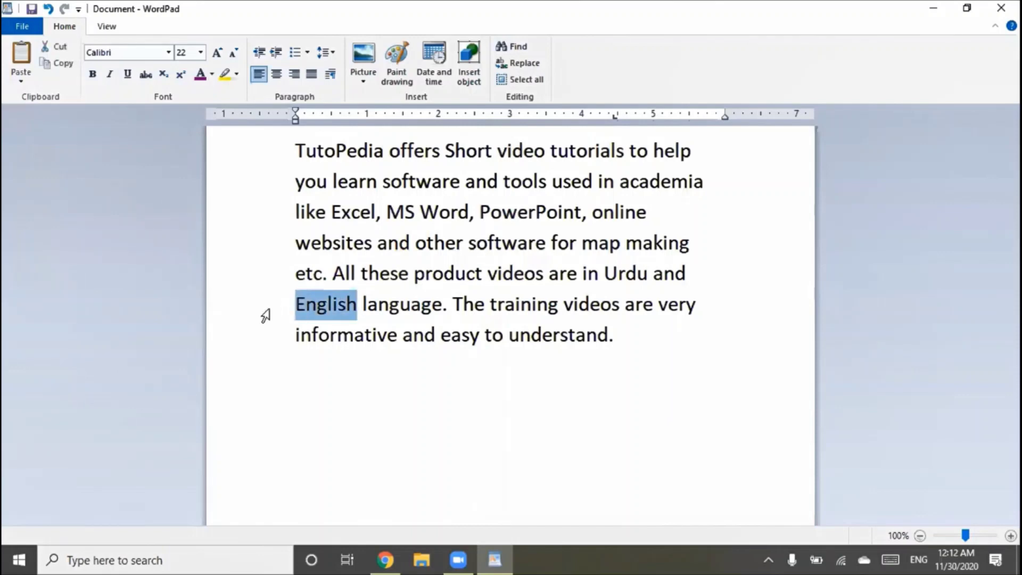
click(58, 52)
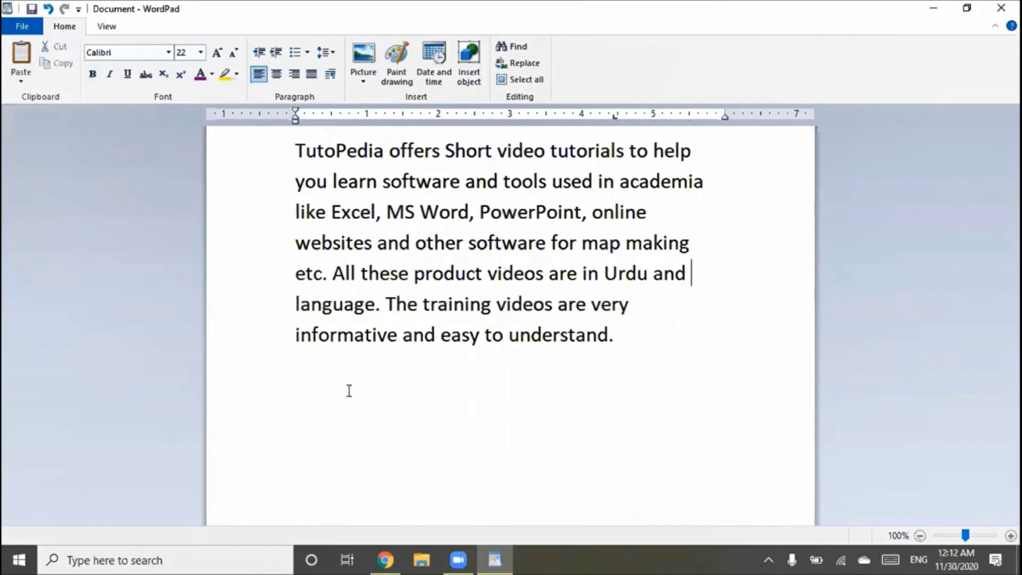
click(346, 418)
click(24, 67)
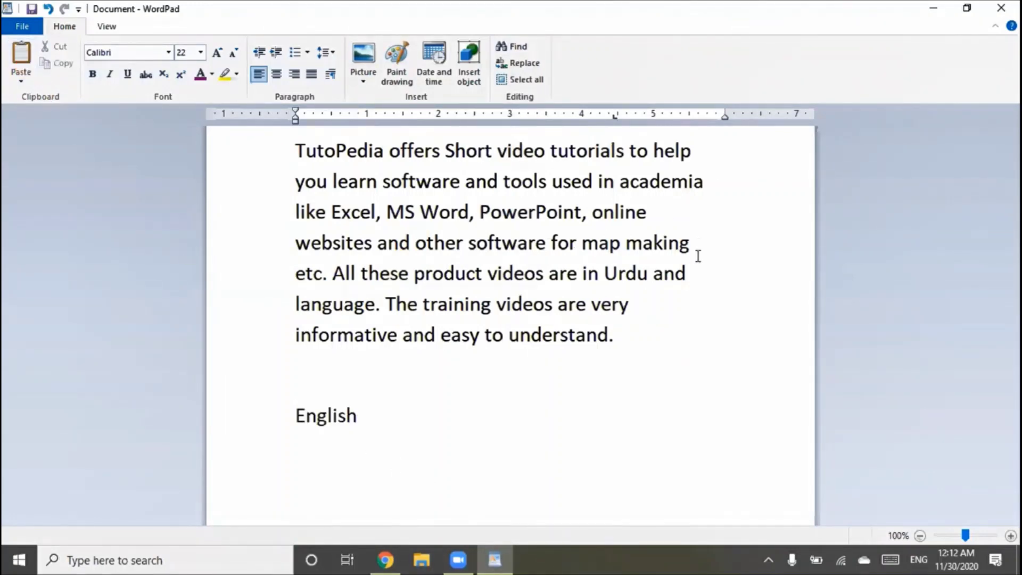
Cut the word "English" from the line below the paragraph and paste it back between "Urdu and" and "language".
click(697, 272)
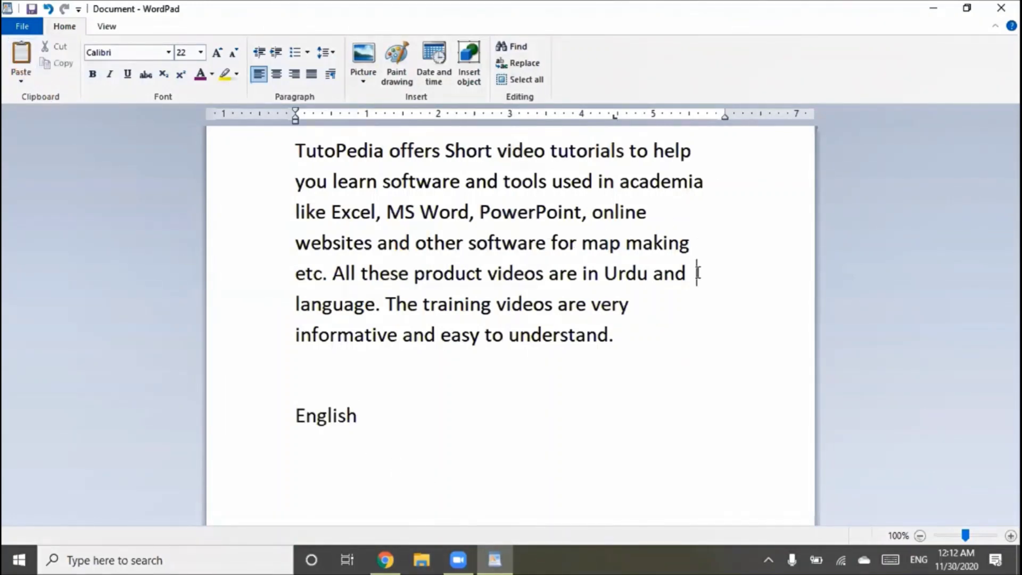
double_click(336, 421)
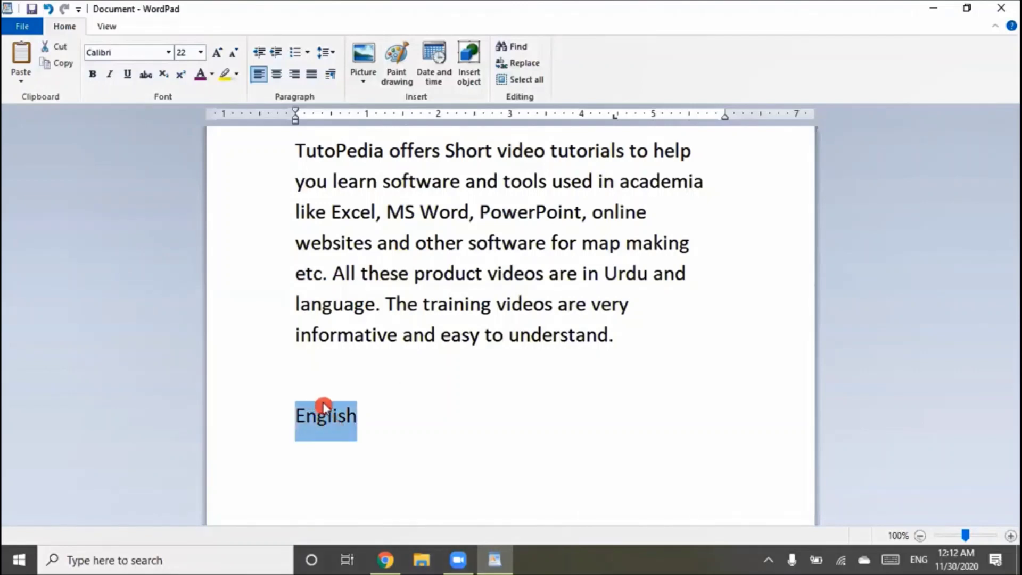
click(54, 48)
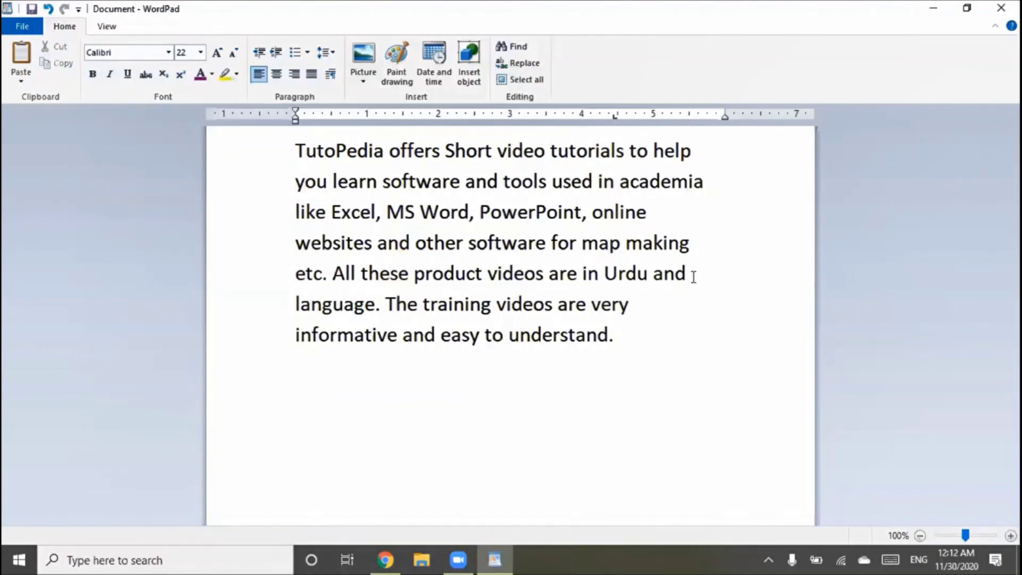
click(34, 70)
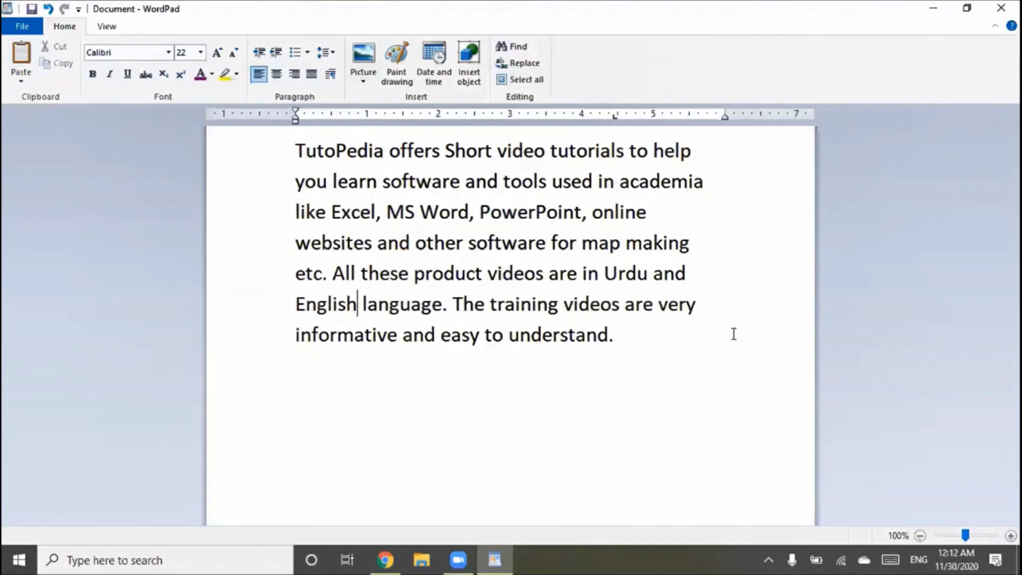
Copy "The training videos are very informative and easy to understand" onto the empty line below the paragraph, and undo the paste.
click(698, 327)
drag(457, 302, 594, 345)
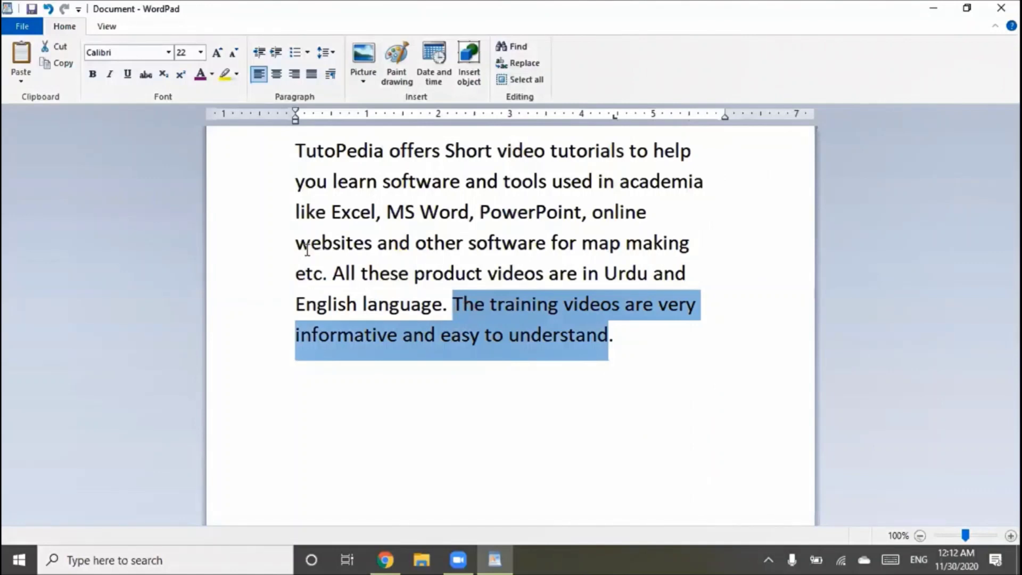
click(65, 68)
click(301, 413)
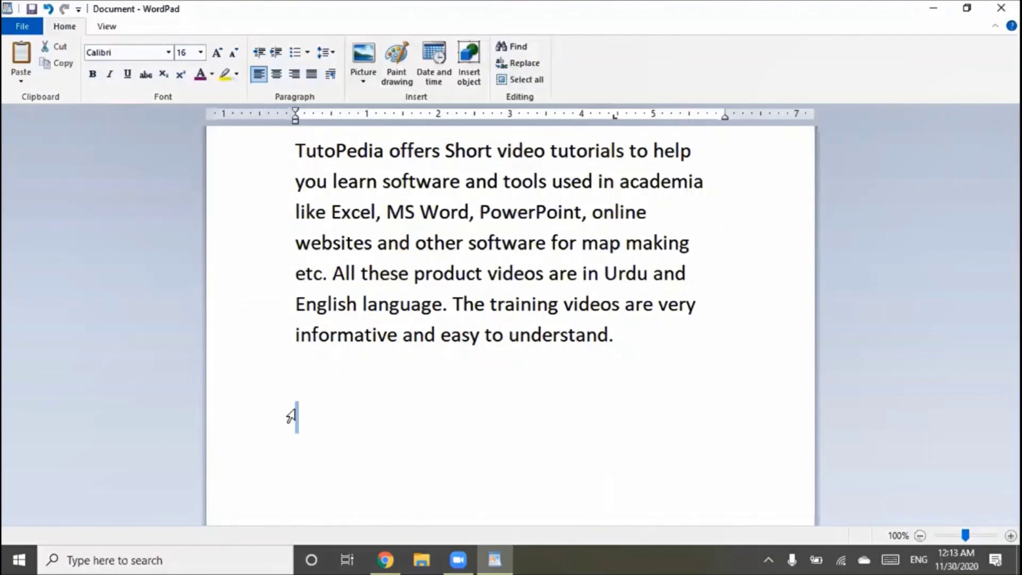
click(302, 413)
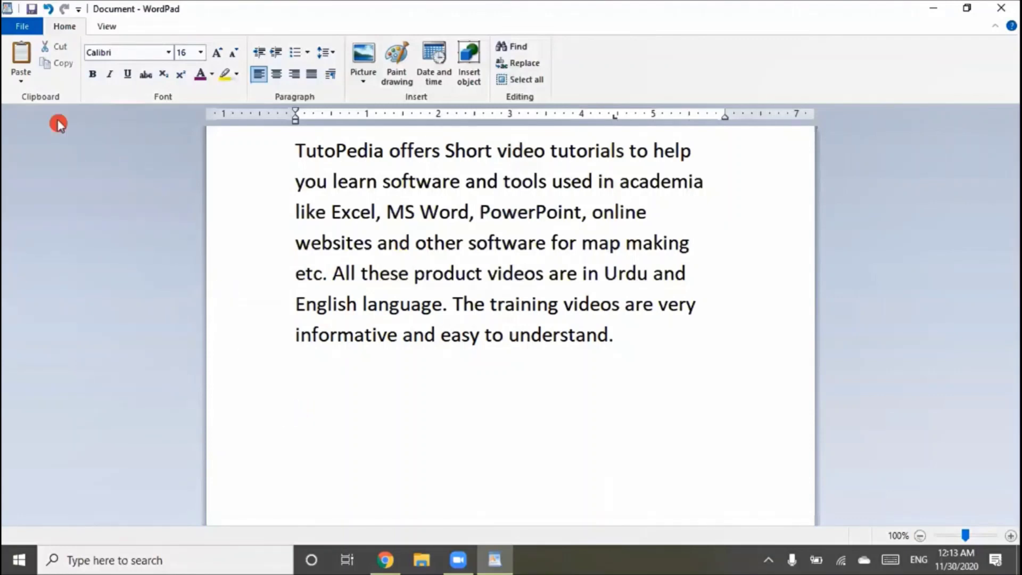
click(21, 58)
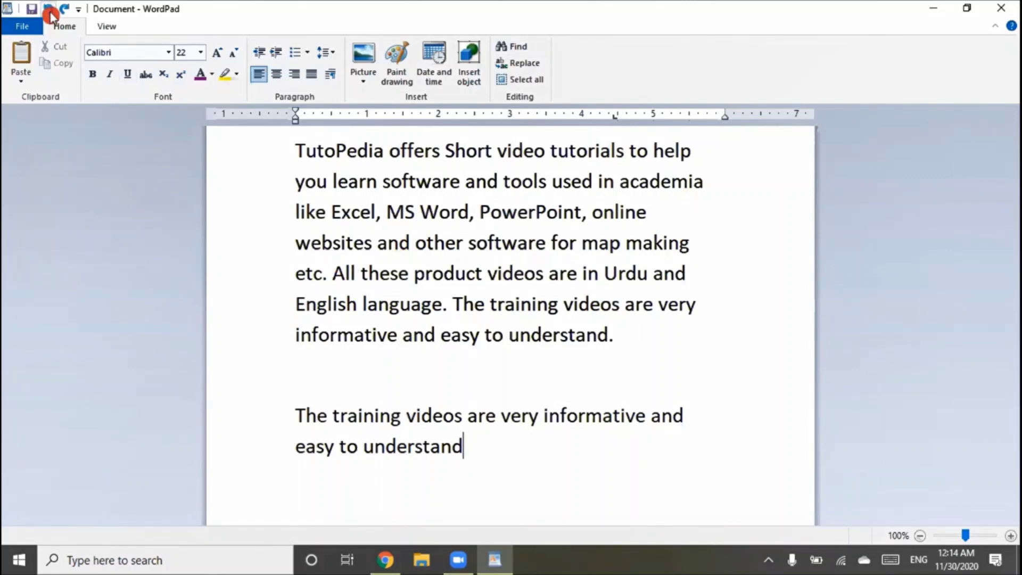
click(49, 12)
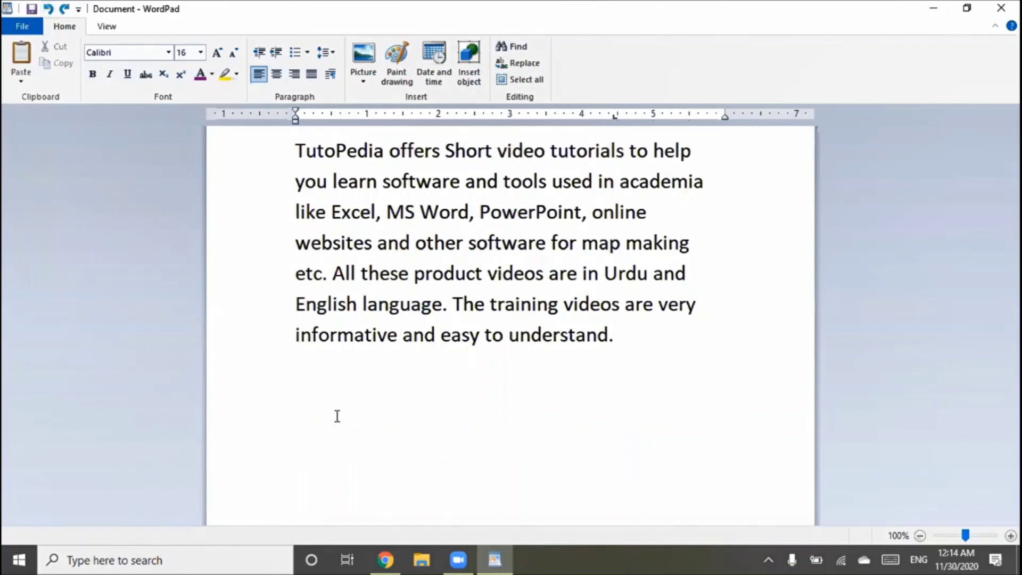